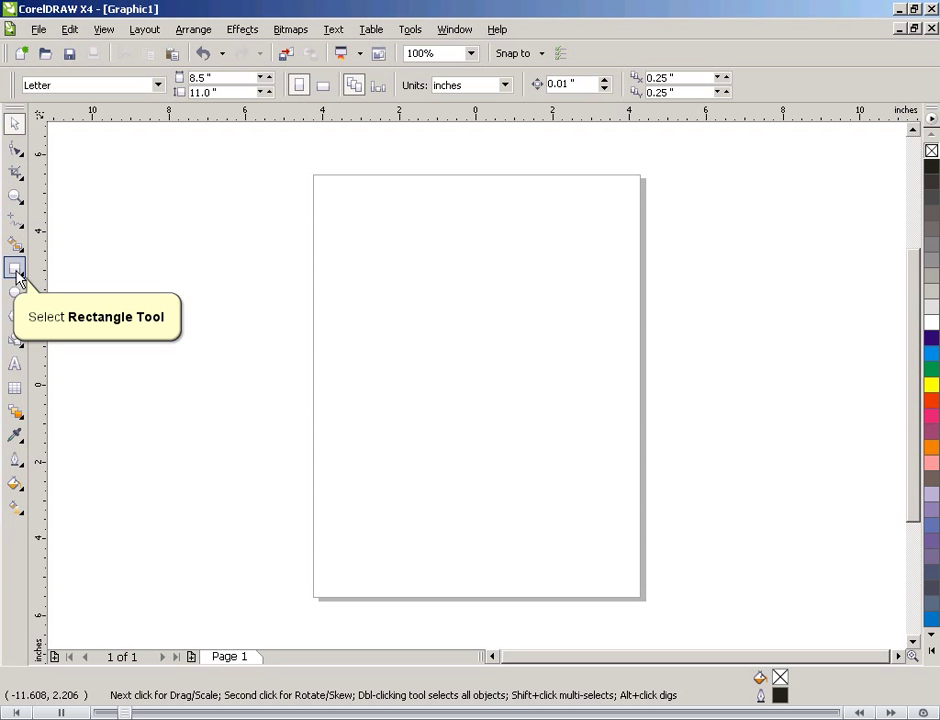
Draw a 4.402 x 7.465 in rectangle outward from the centre of the portrait page
{"action": "left_click", "coordinate": [15, 273]}
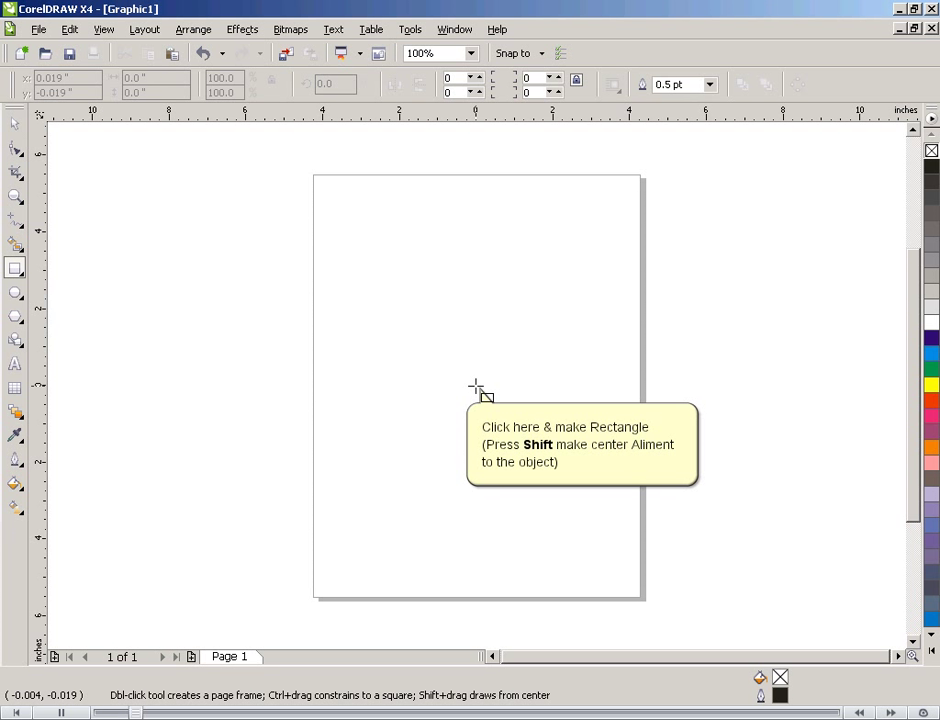
{"action": "left_click_drag", "start_coordinate": [476, 385], "coordinate": [558, 514]}
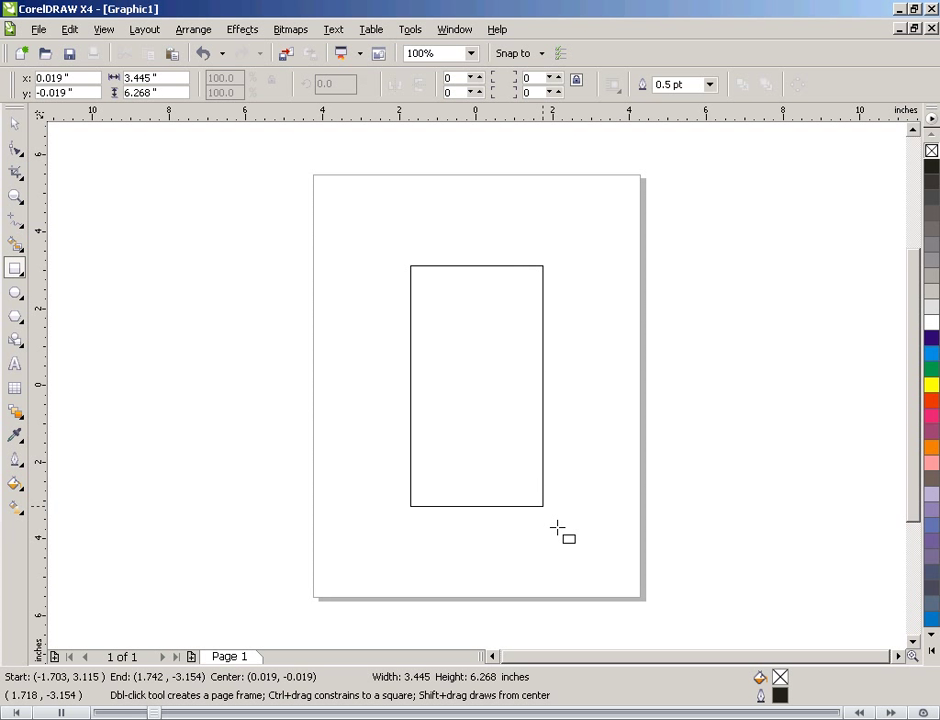
{"action": "left_click_drag", "start_coordinate": [557, 527], "coordinate": [559, 529]}
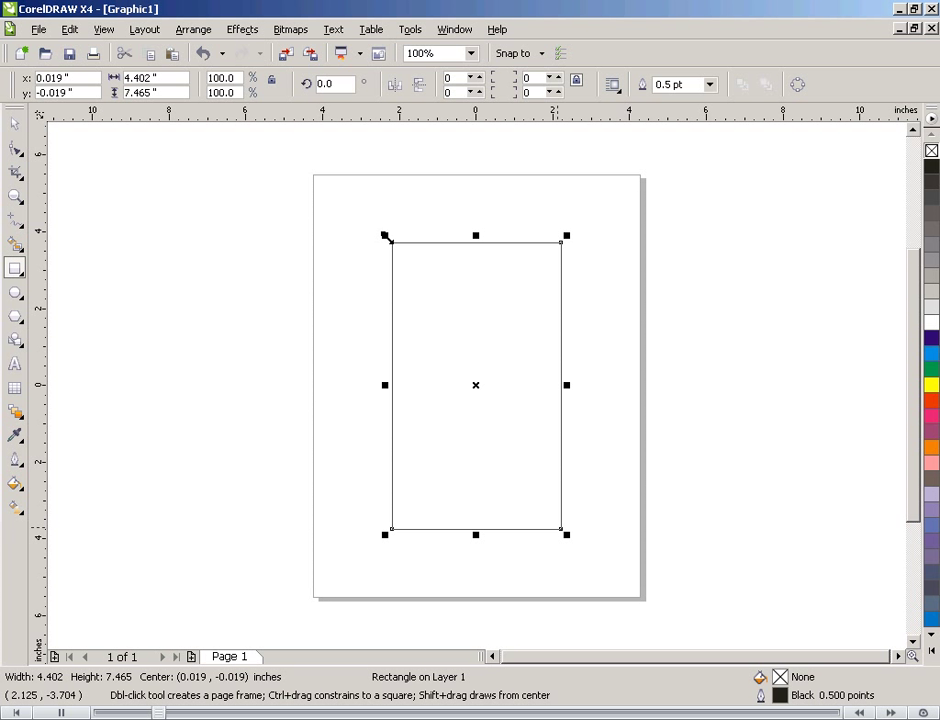
Leave a scaled 2.488 x 5.359 in copy centred inside the outer rectangle, then deselect it
{"action": "key", "text": "space"}
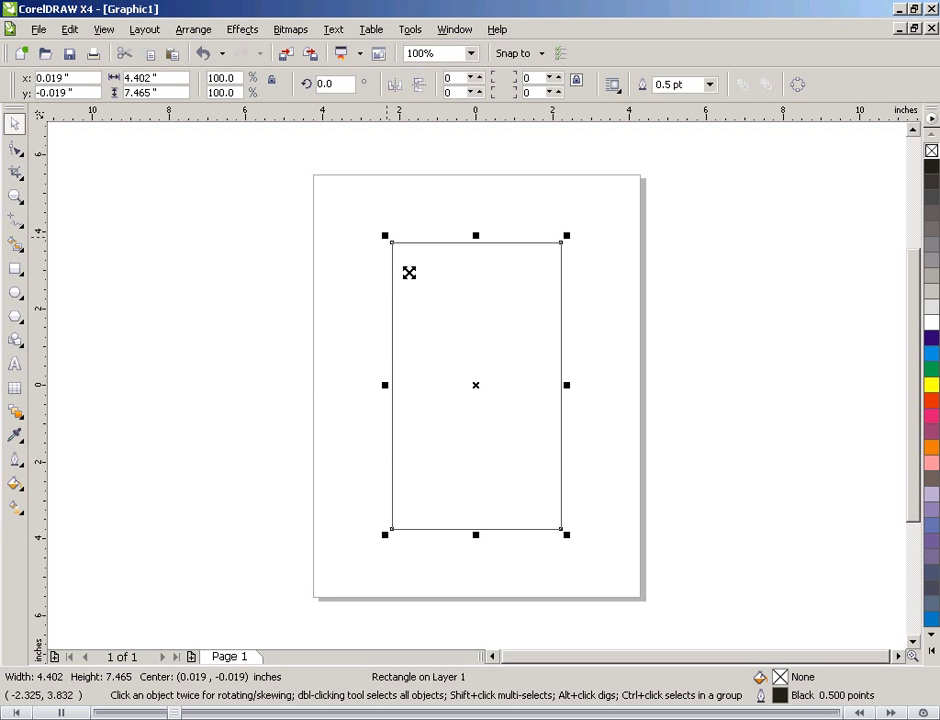
{"action": "left_click_drag", "start_coordinate": [409, 272], "coordinate": [415, 280]}
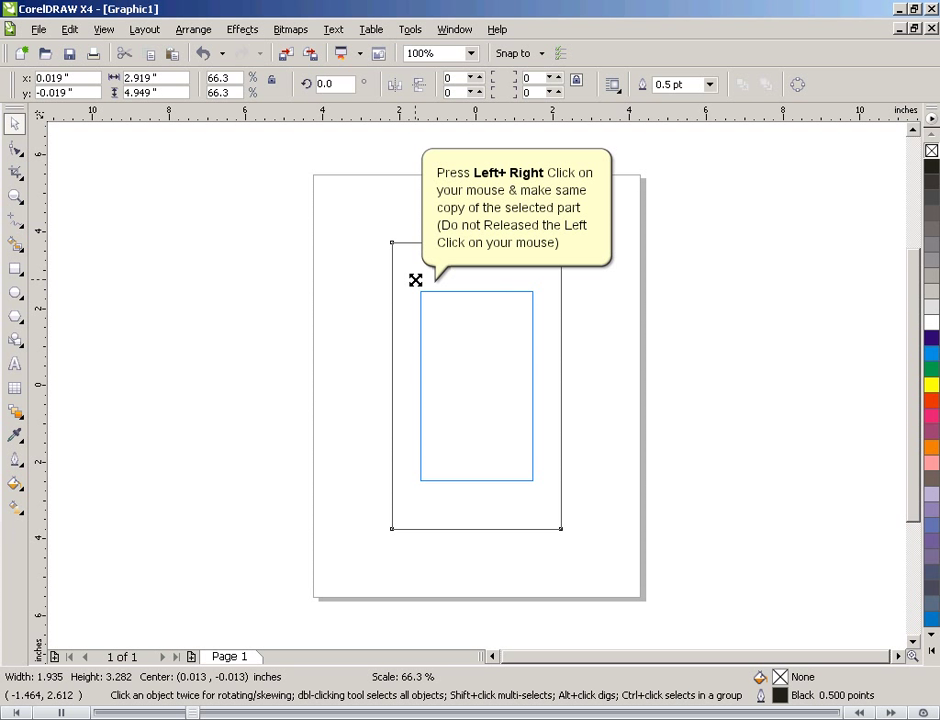
{"action": "left_click_drag", "start_coordinate": [415, 280], "coordinate": [415, 280]}
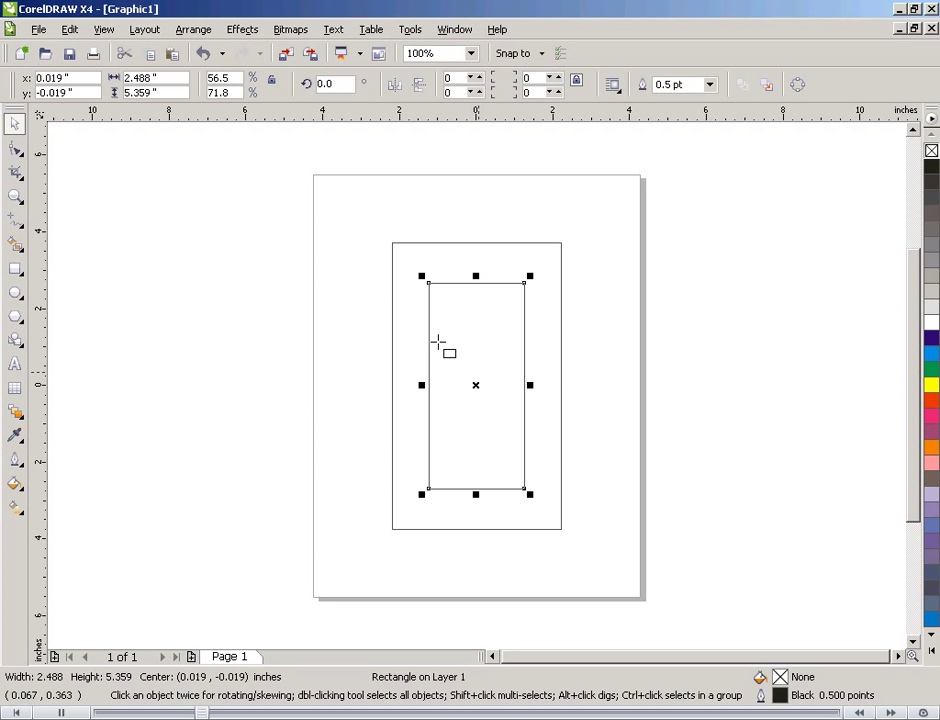
{"action": "key", "text": "F6"}
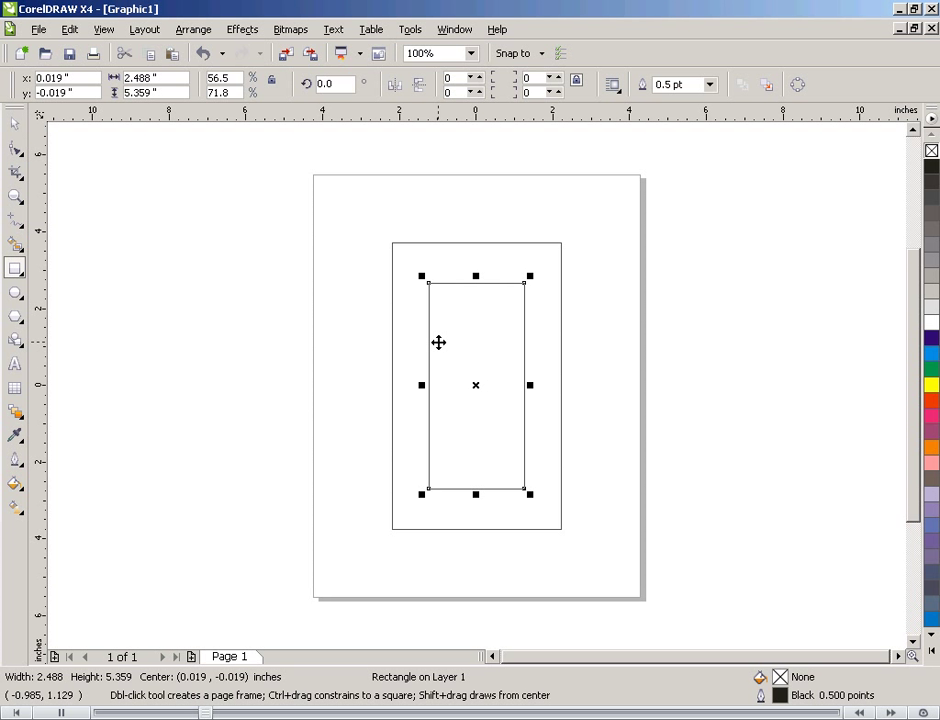
{"action": "key", "text": "space"}
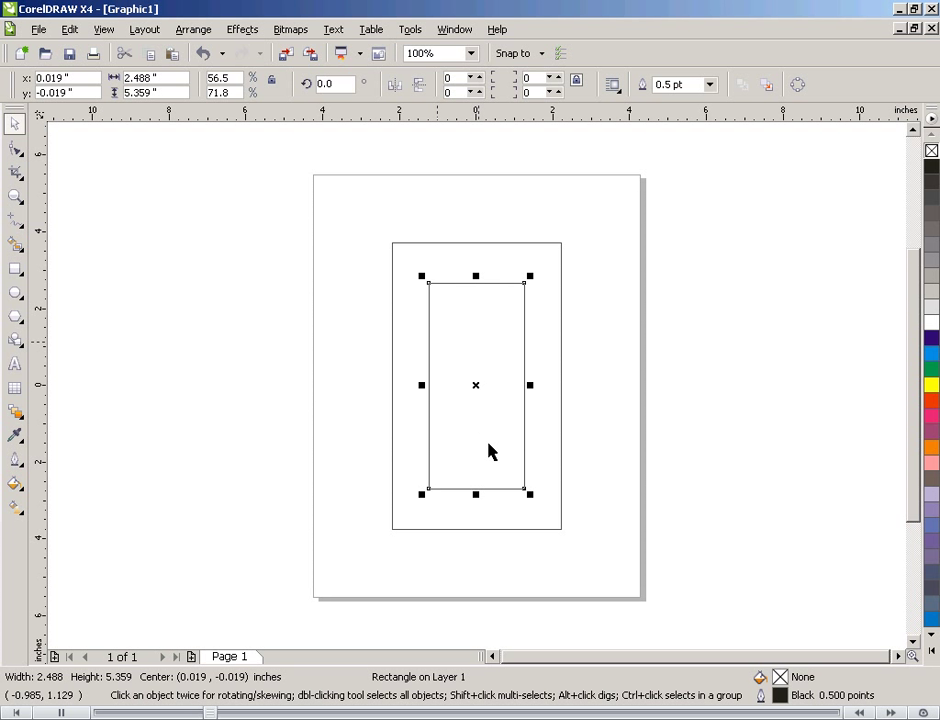
{"action": "key", "text": "Escape"}
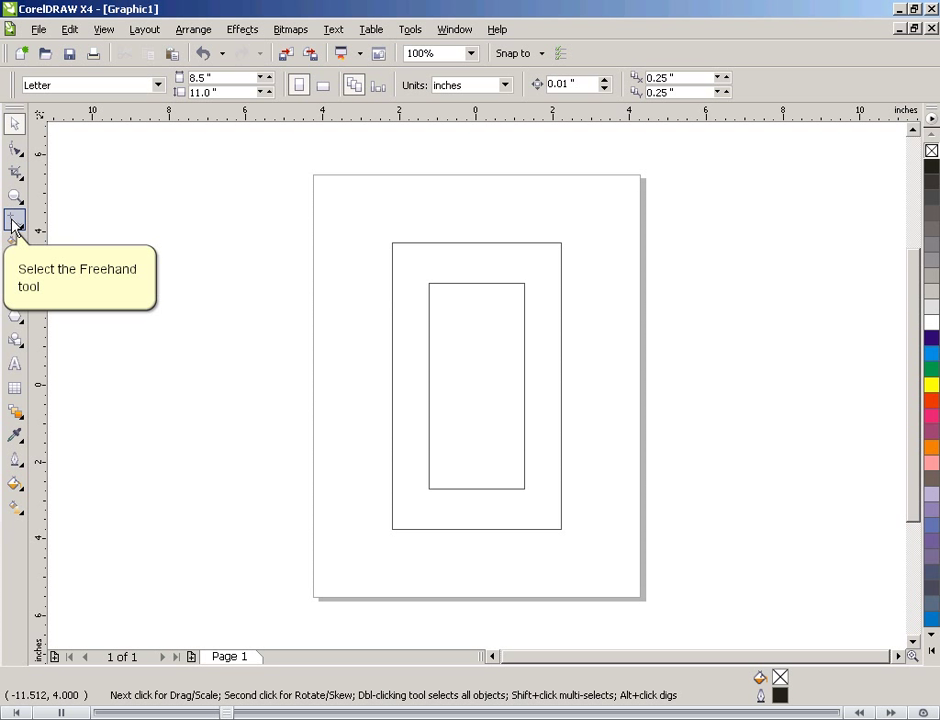
Draw four freehand diagonals linking each inner rectangle corner to its matching outer corner
{"action": "left_click", "coordinate": [14, 220]}
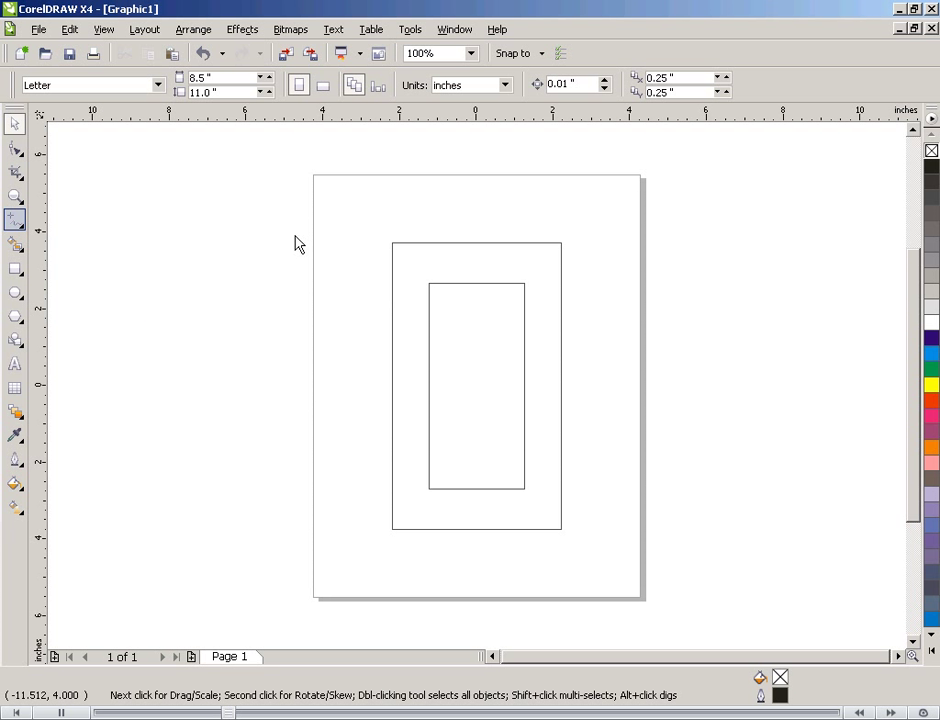
{"action": "left_click", "coordinate": [391, 242]}
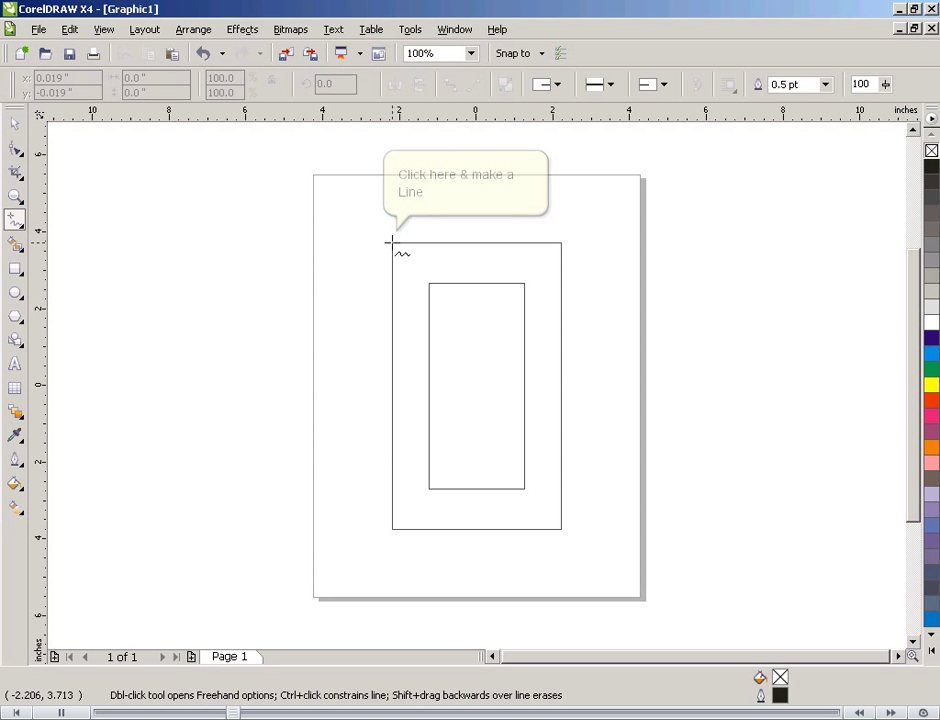
{"action": "left_click", "coordinate": [430, 284]}
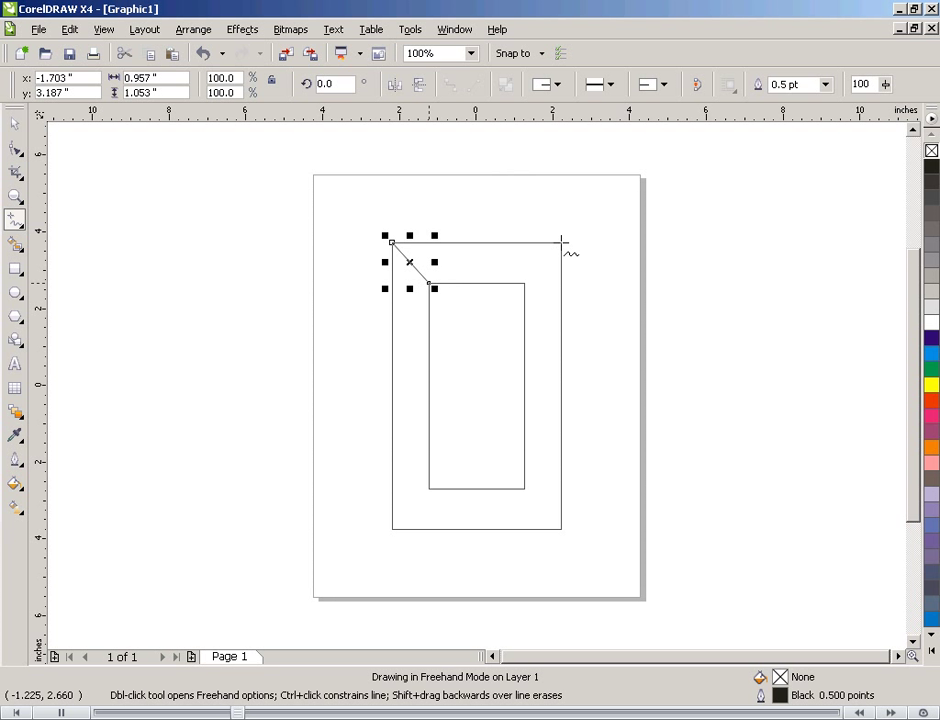
{"action": "key", "text": "ctrl+z"}
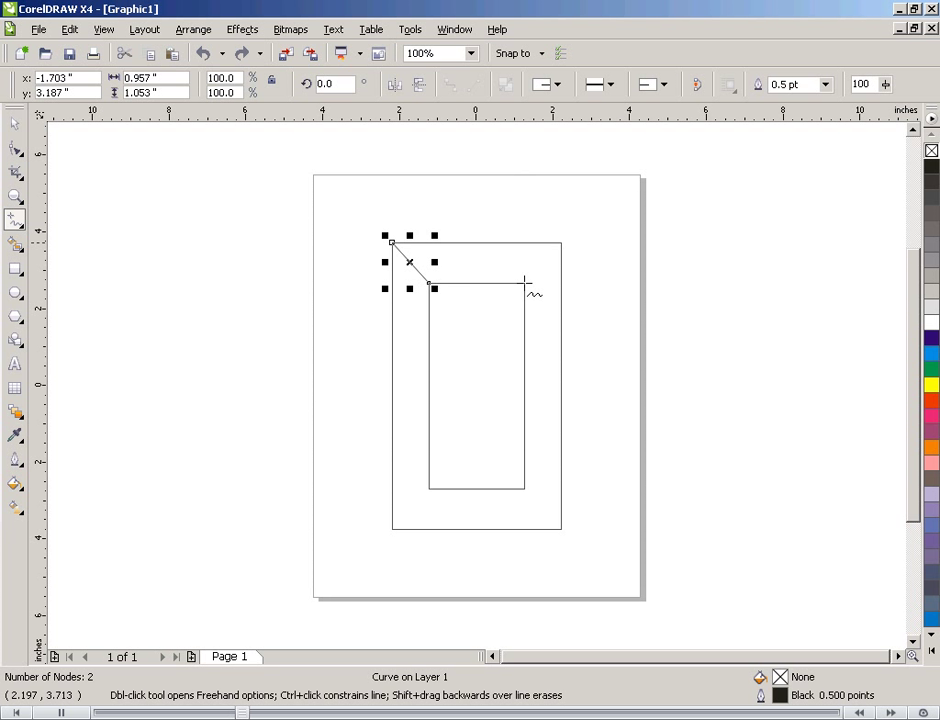
{"action": "left_click", "coordinate": [524, 284]}
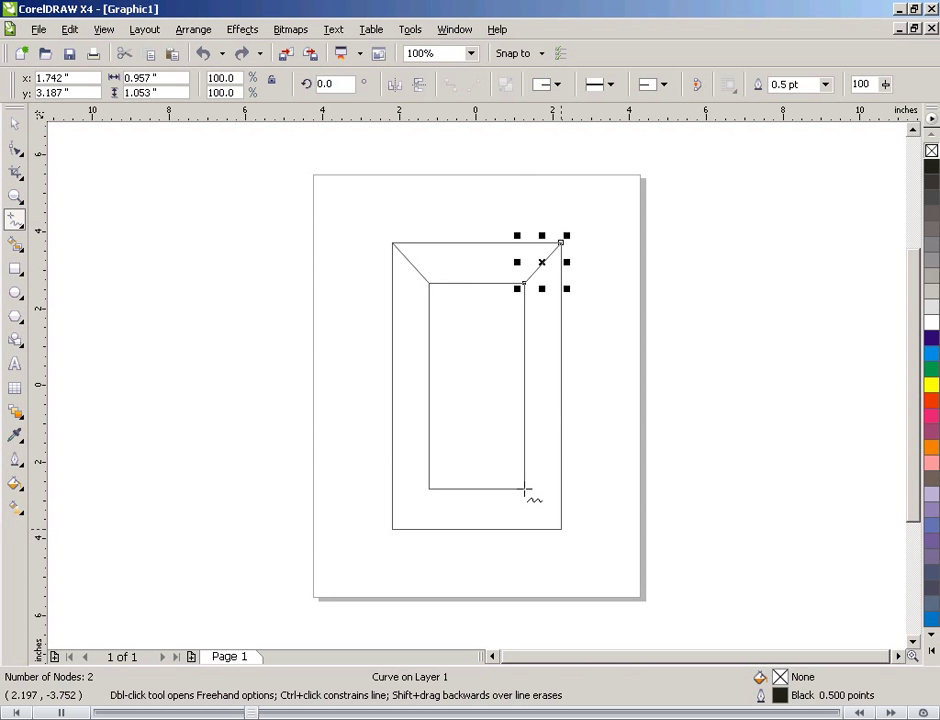
{"action": "left_click", "coordinate": [524, 490]}
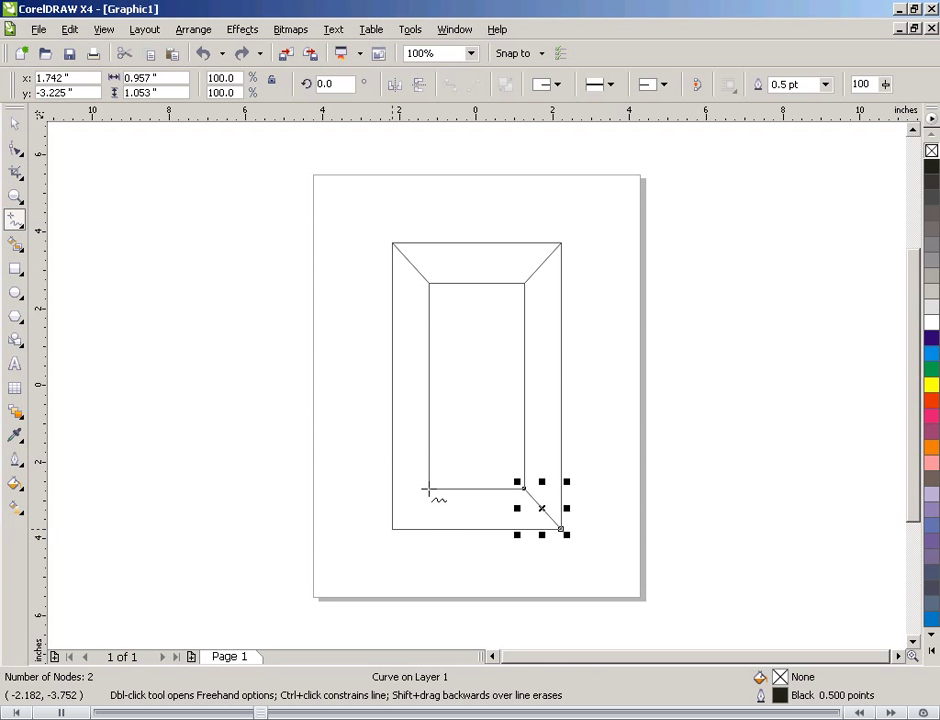
{"action": "left_click", "coordinate": [428, 489]}
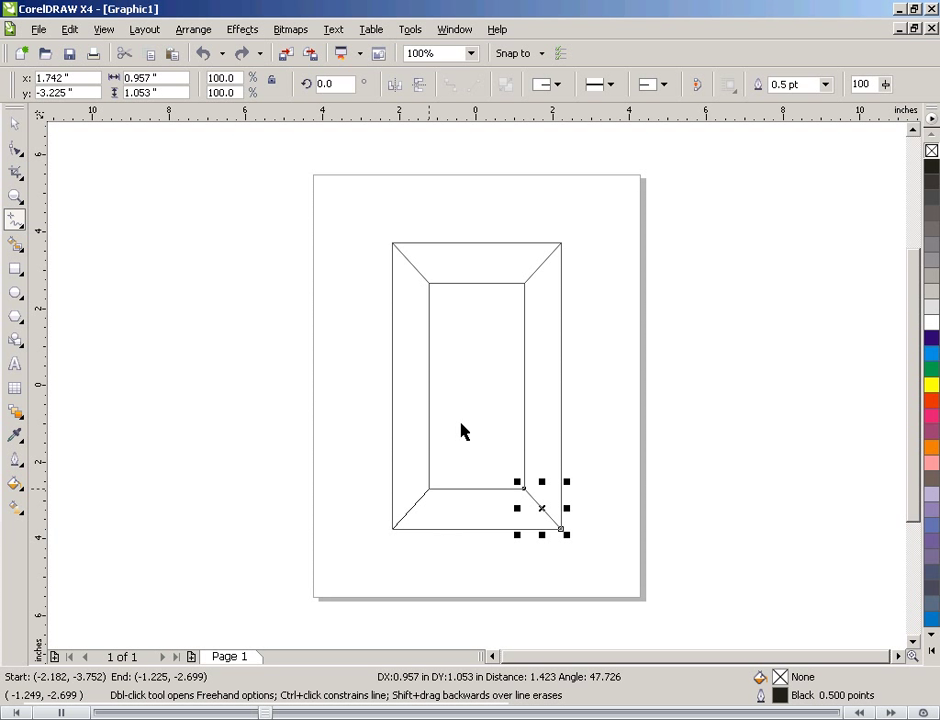
{"action": "key", "text": "space"}
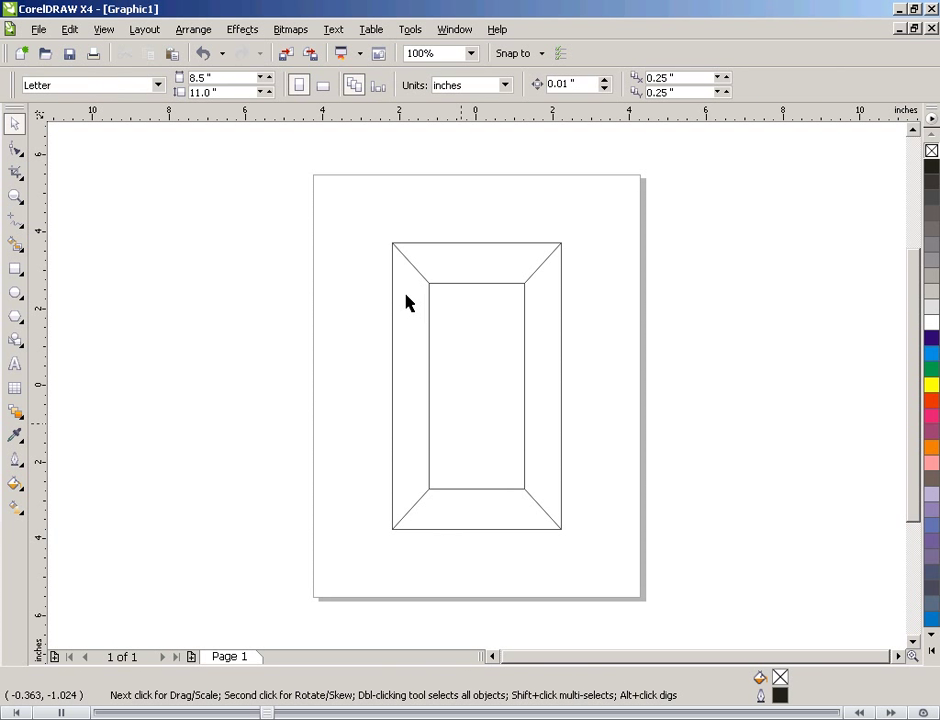
{"action": "key", "text": "space"}
{"action": "key", "text": "space"}
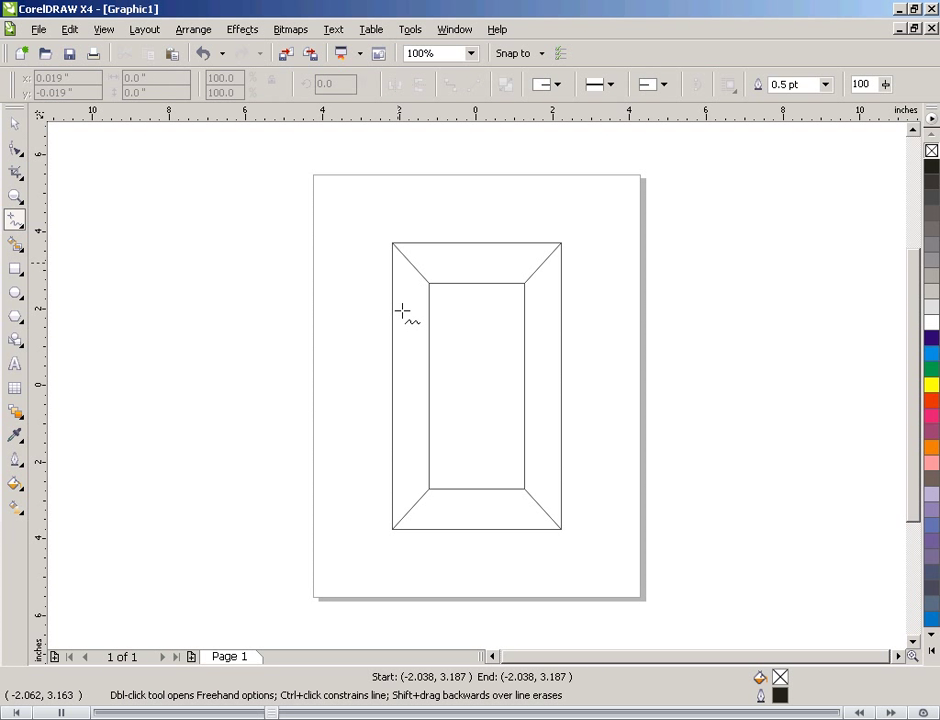
Trace a facet outline inside the left bevel of the frame
{"action": "left_click", "coordinate": [421, 485]}
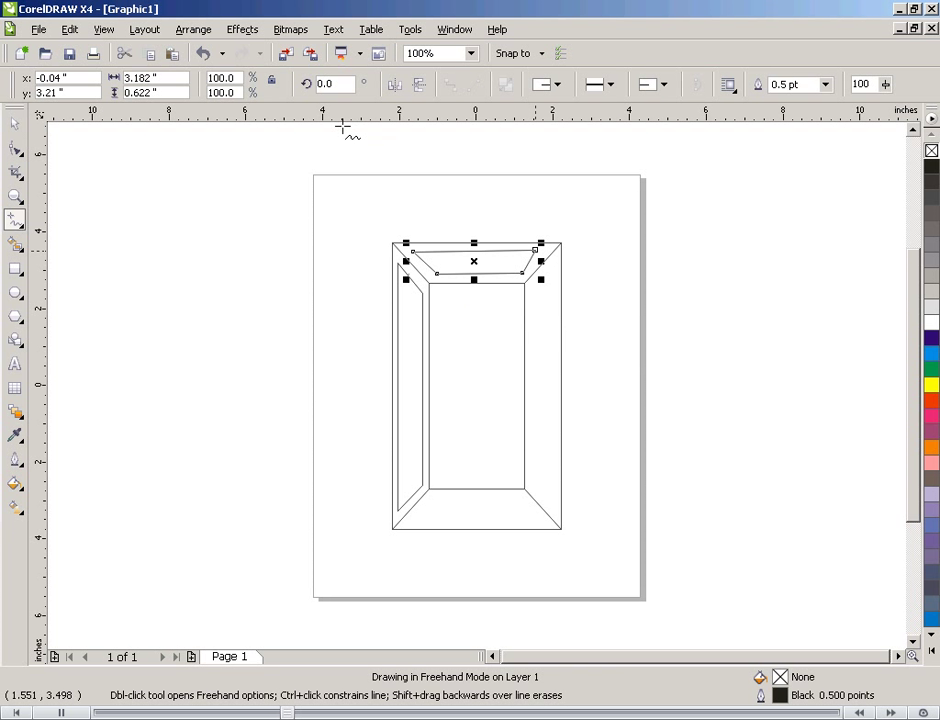
{"action": "left_click", "coordinate": [193, 29]}
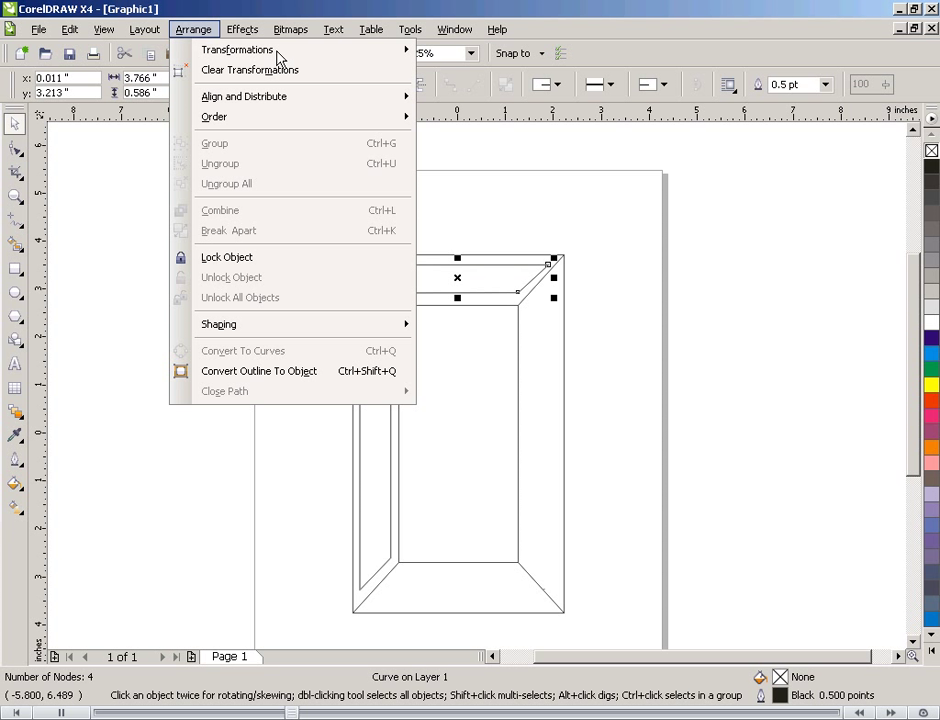
{"action": "mouse_move", "coordinate": [237, 49]}
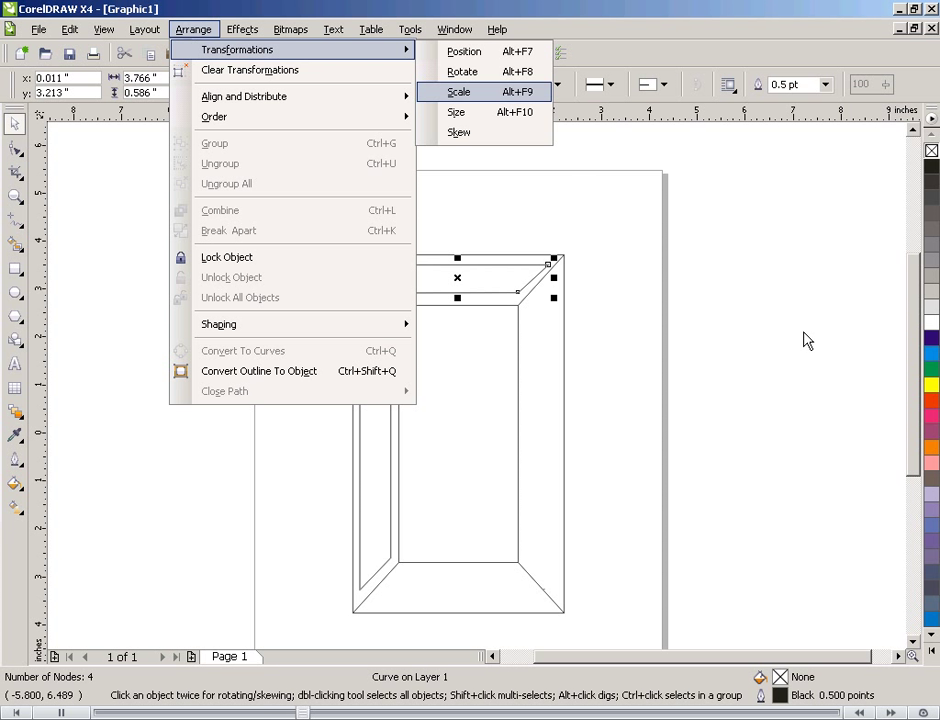
Mirror duplicates anchored bottom-middle and right-middle to create the bottom and right facets
{"action": "key", "text": "Return"}
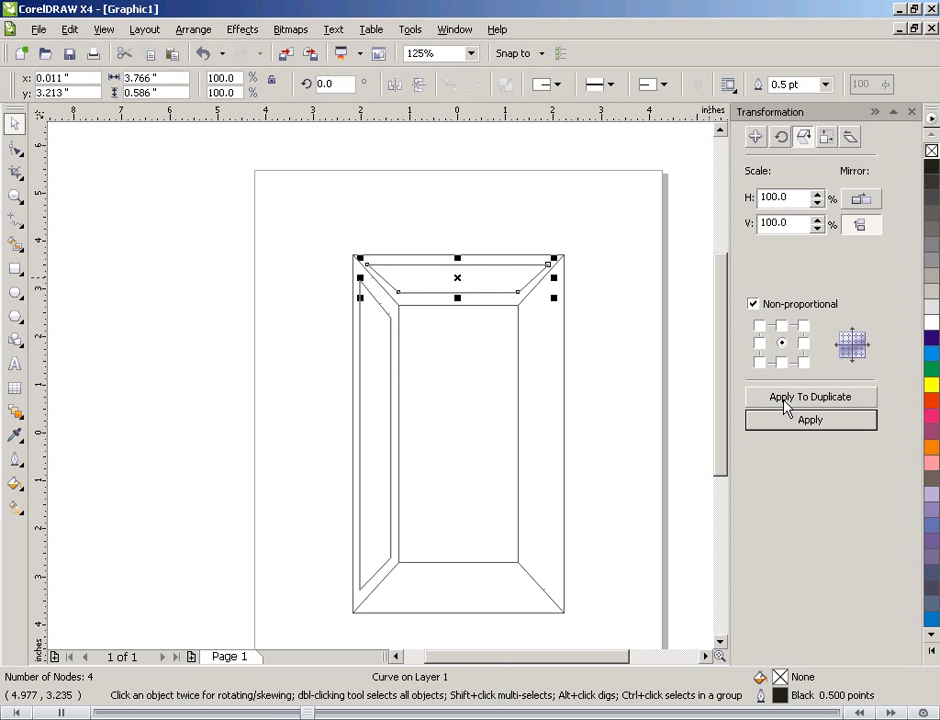
{"action": "left_click", "coordinate": [781, 362]}
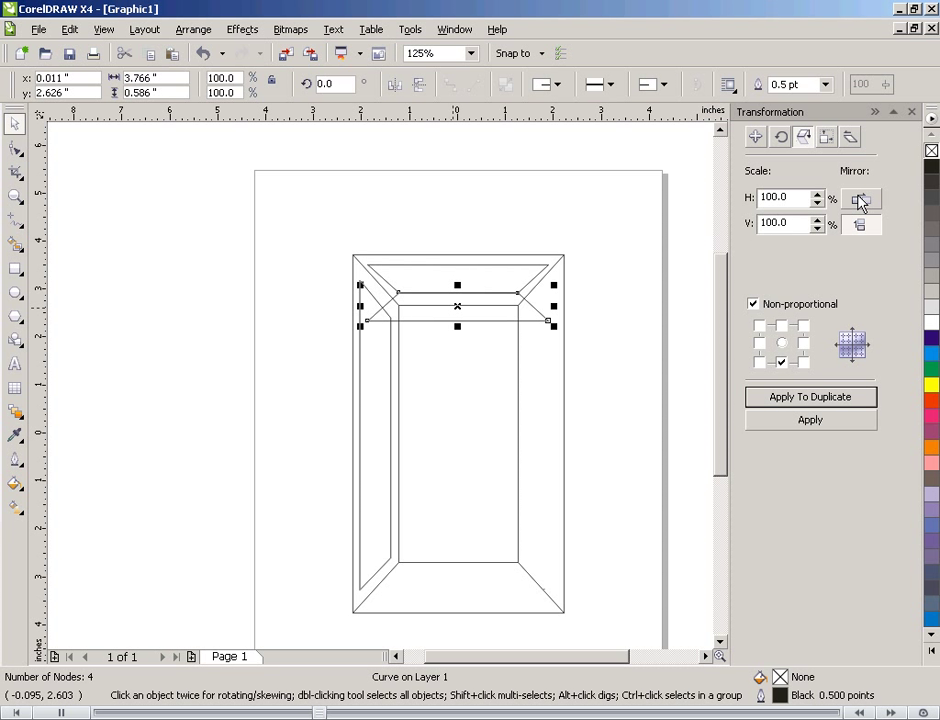
{"action": "key", "text": "ctrl+z"}
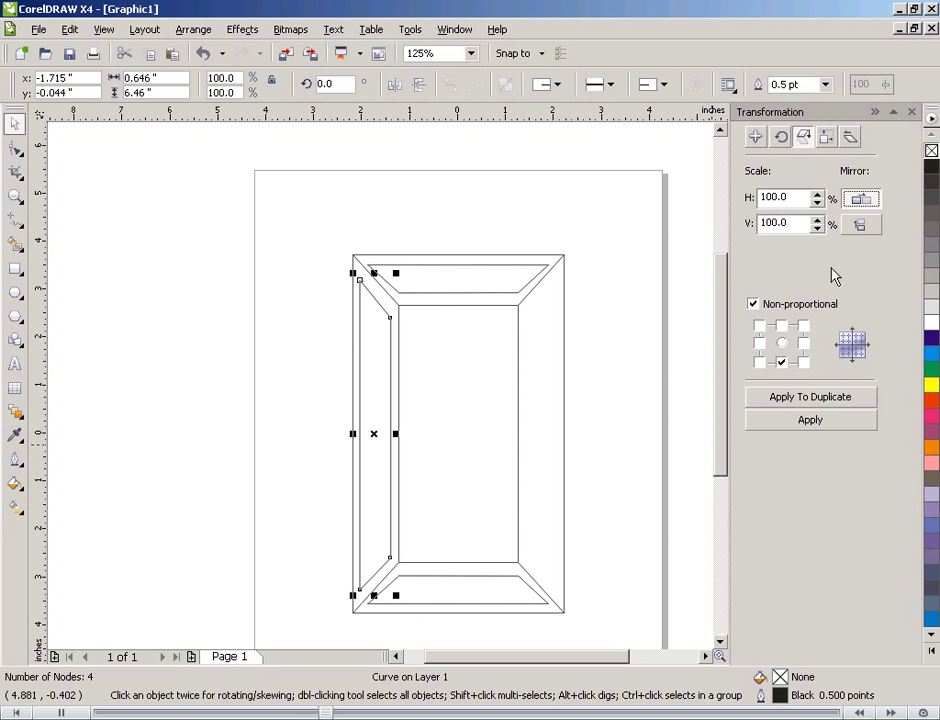
{"action": "left_click", "coordinate": [804, 344]}
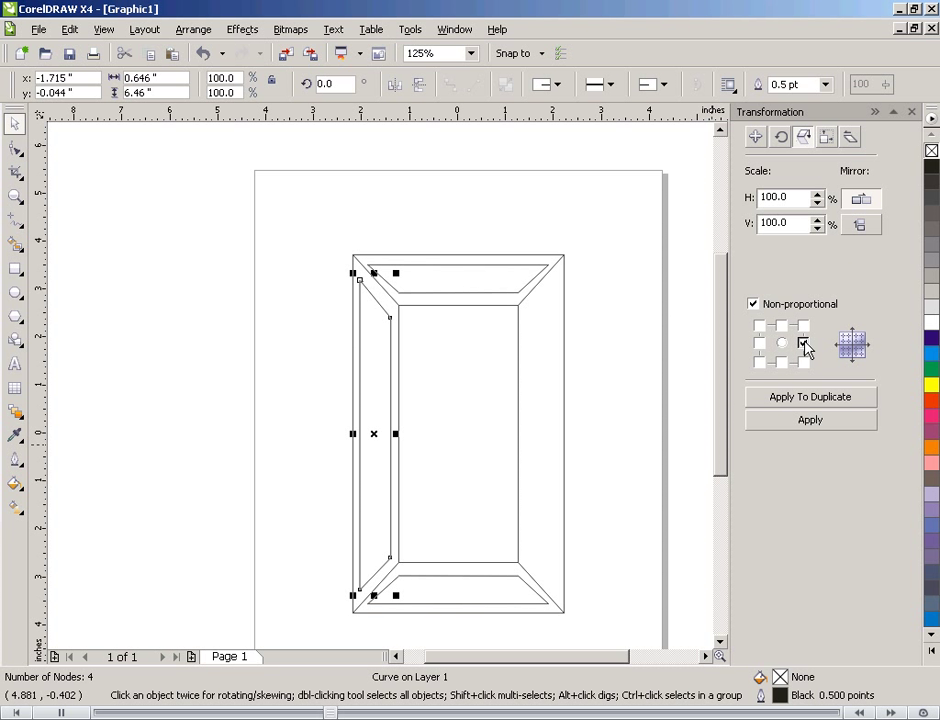
{"action": "left_click", "coordinate": [803, 398]}
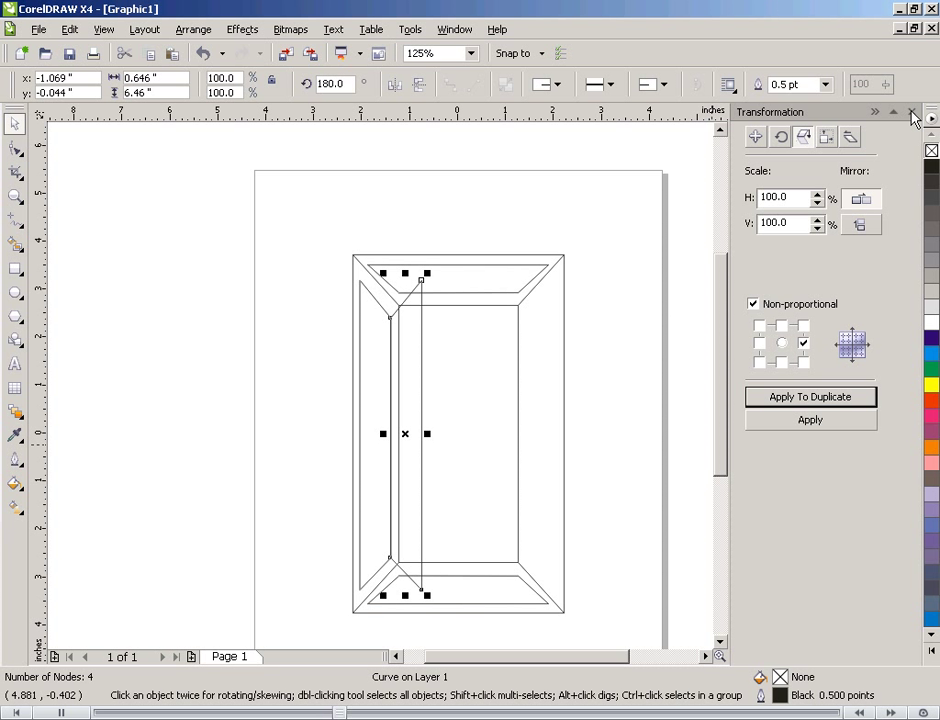
{"action": "key", "text": "Escape"}
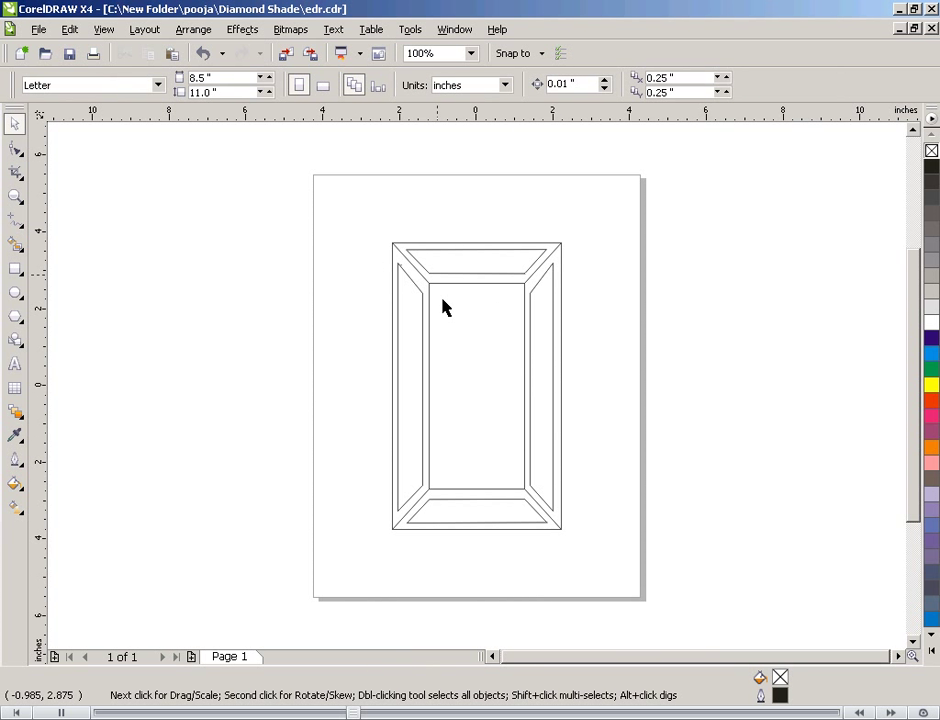
Delete the top-left and bottom-left corner diagonals, then undo to restore the bottom-left one
{"action": "left_click", "coordinate": [442, 300]}
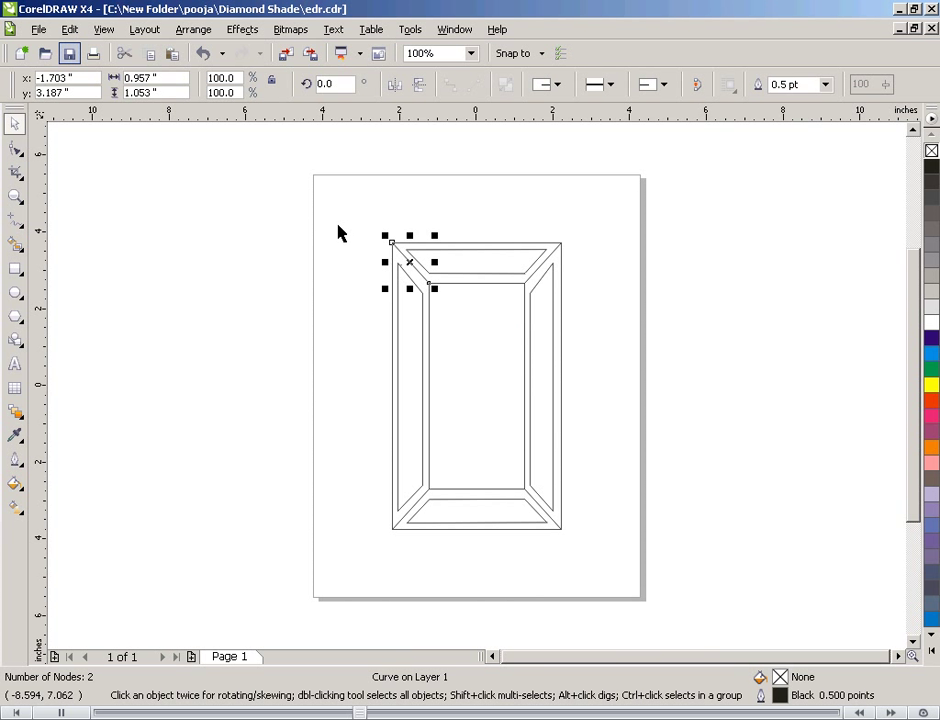
{"action": "left_click", "coordinate": [68, 31]}
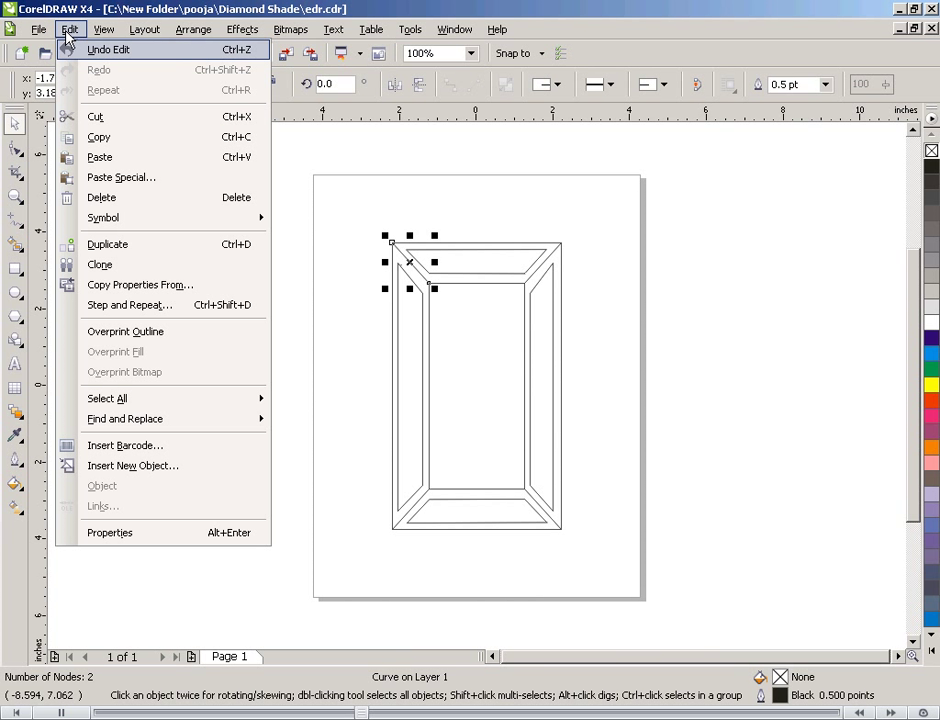
{"action": "left_click", "coordinate": [117, 205]}
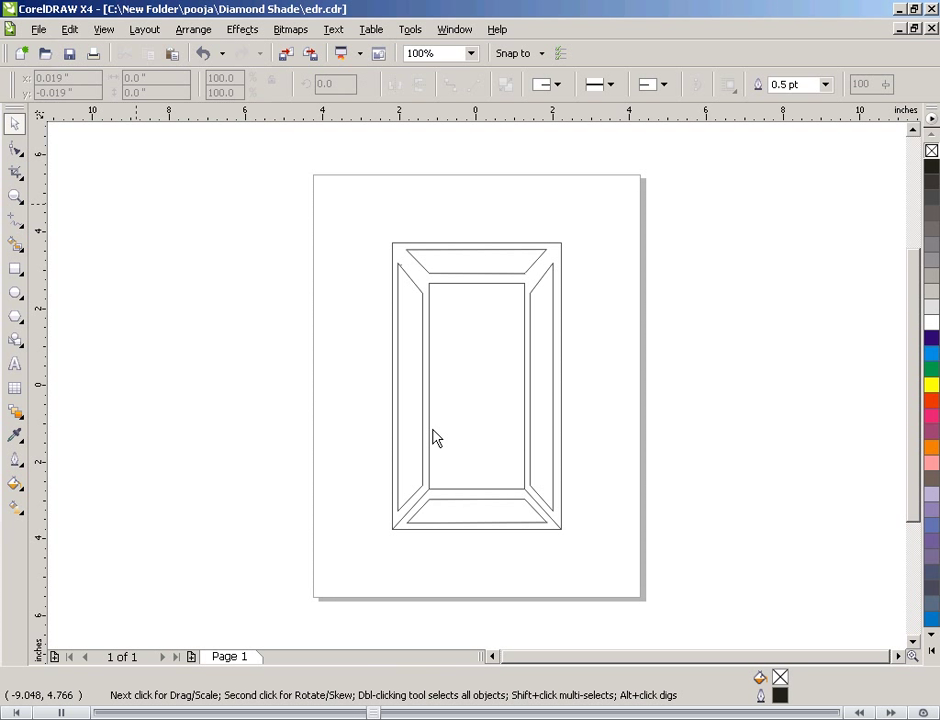
{"action": "left_click", "coordinate": [540, 508]}
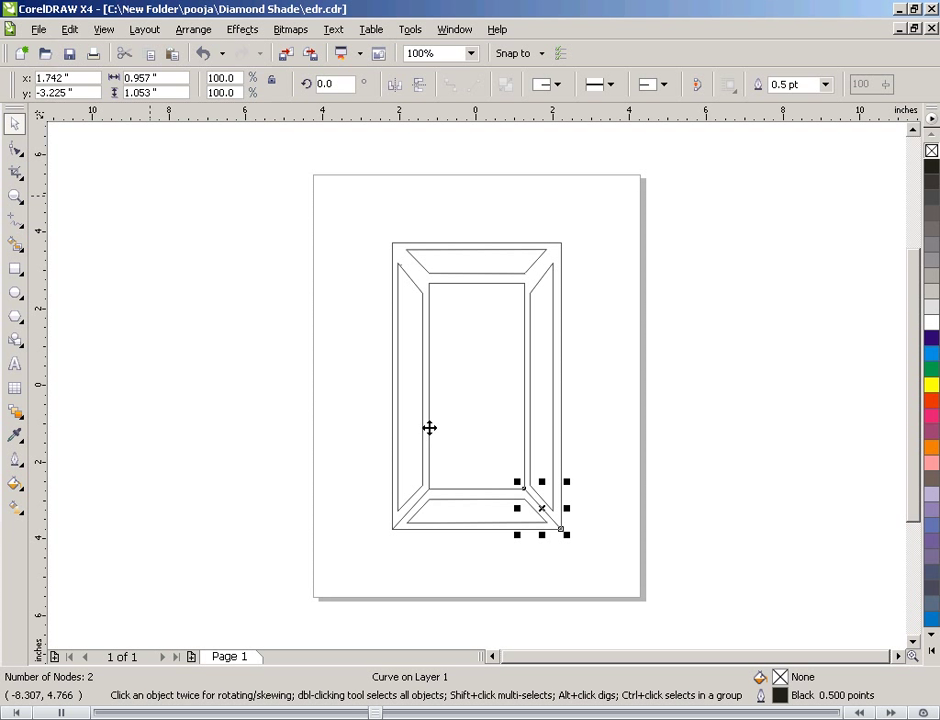
{"action": "left_click", "coordinate": [126, 210]}
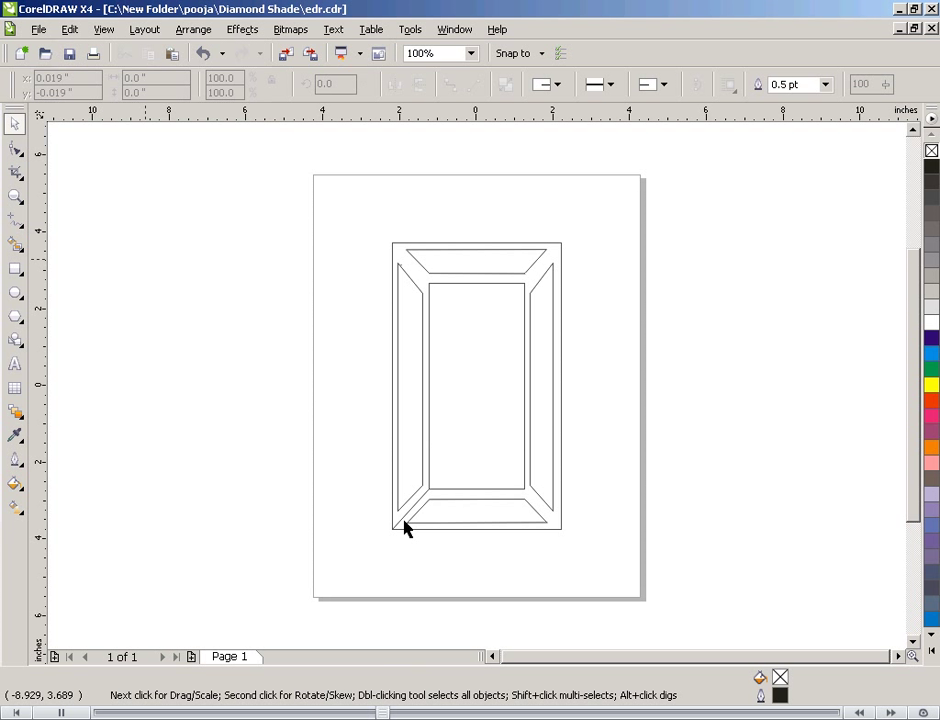
{"action": "left_click", "coordinate": [404, 522]}
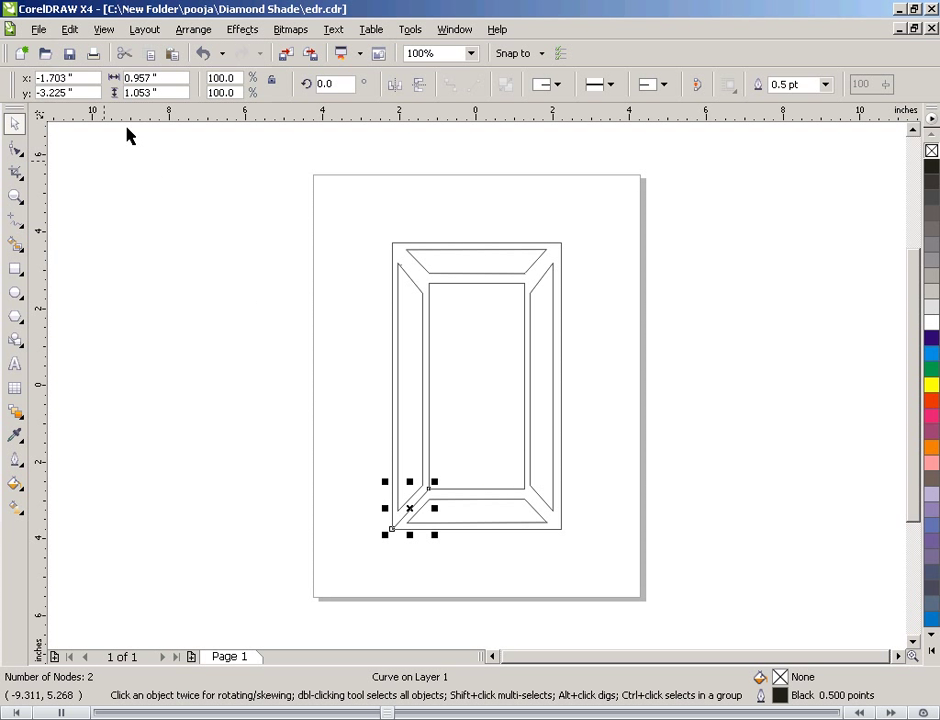
{"action": "left_click", "coordinate": [69, 29]}
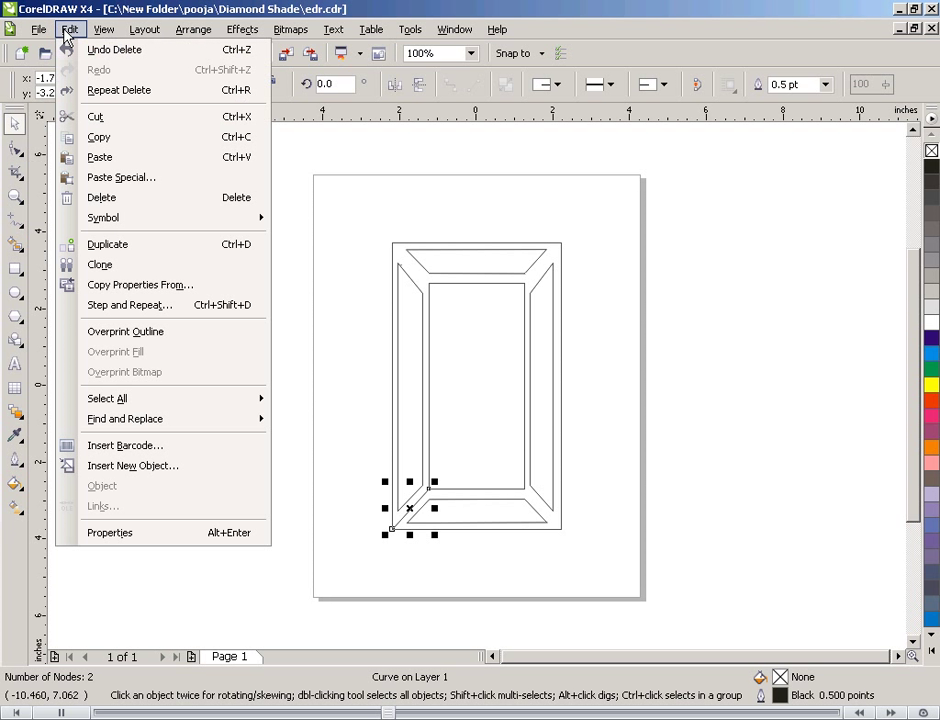
{"action": "left_click", "coordinate": [105, 203]}
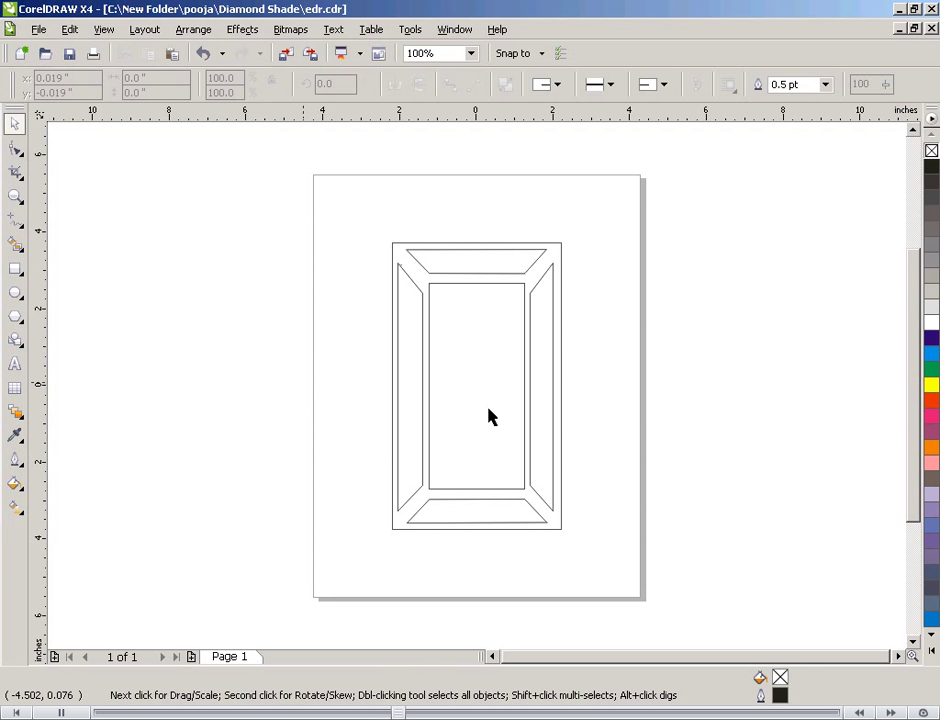
{"action": "key", "text": "ctrl+z"}
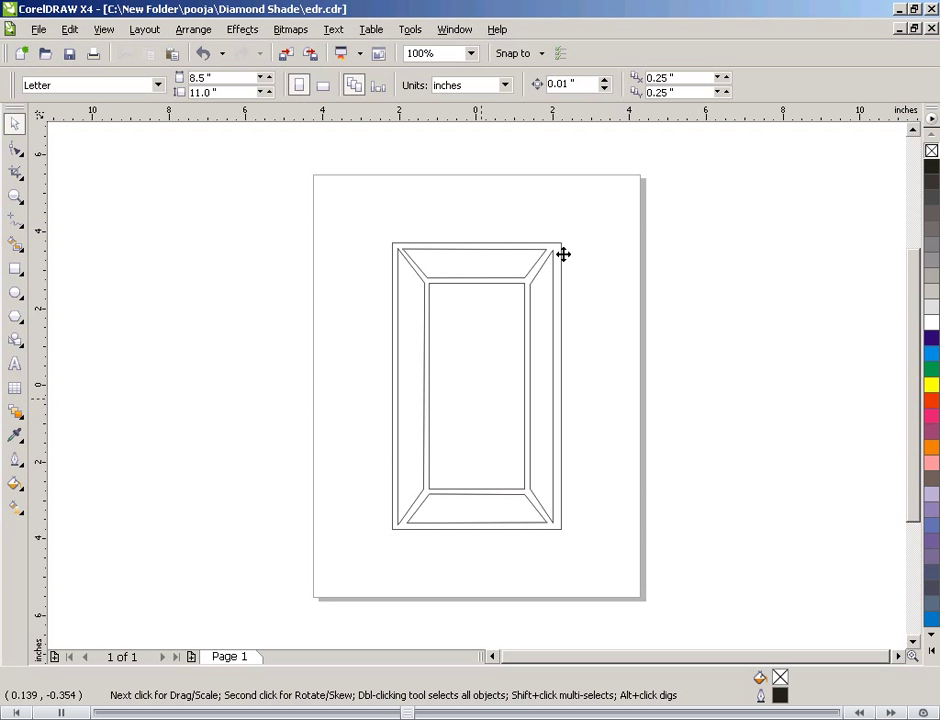
Give the outer rectangle a conical fountain fill and add colour stops along the blend
{"action": "left_click", "coordinate": [563, 254]}
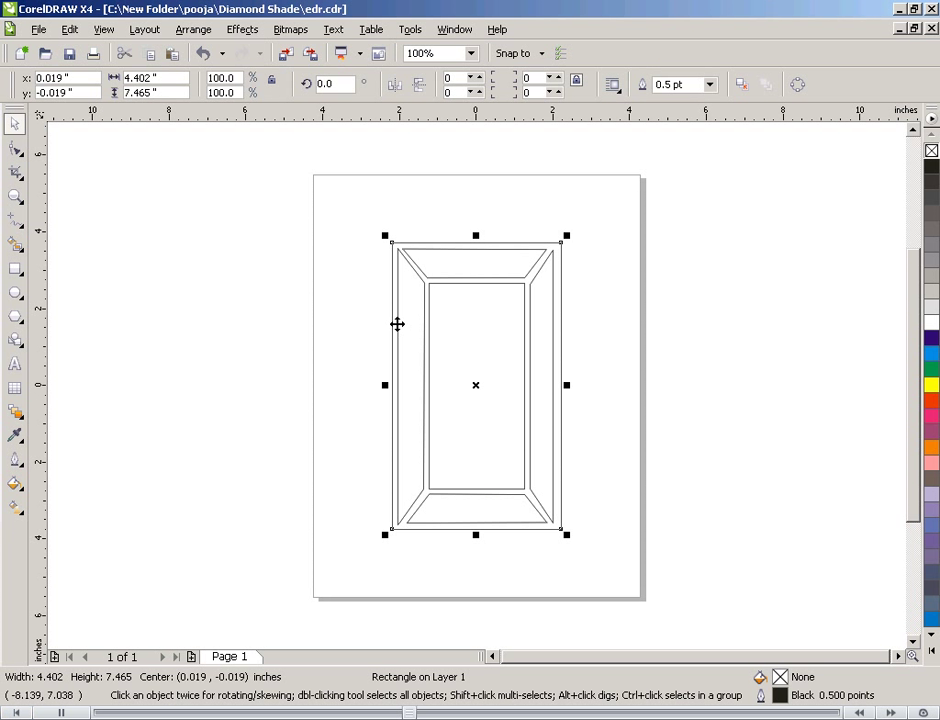
{"action": "left_click", "coordinate": [14, 485]}
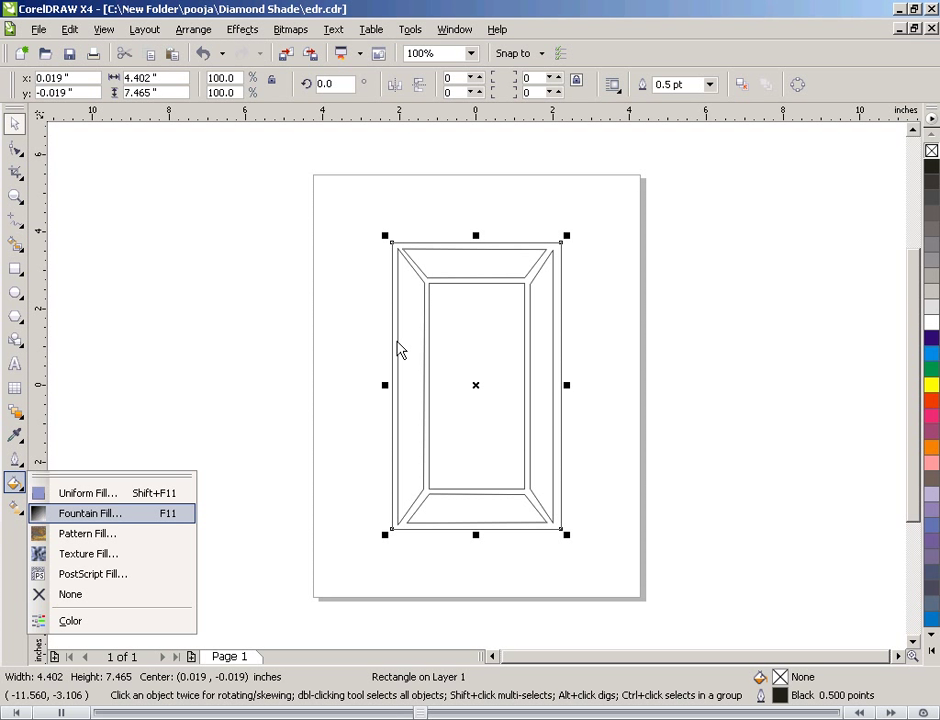
{"action": "key", "text": "F11"}
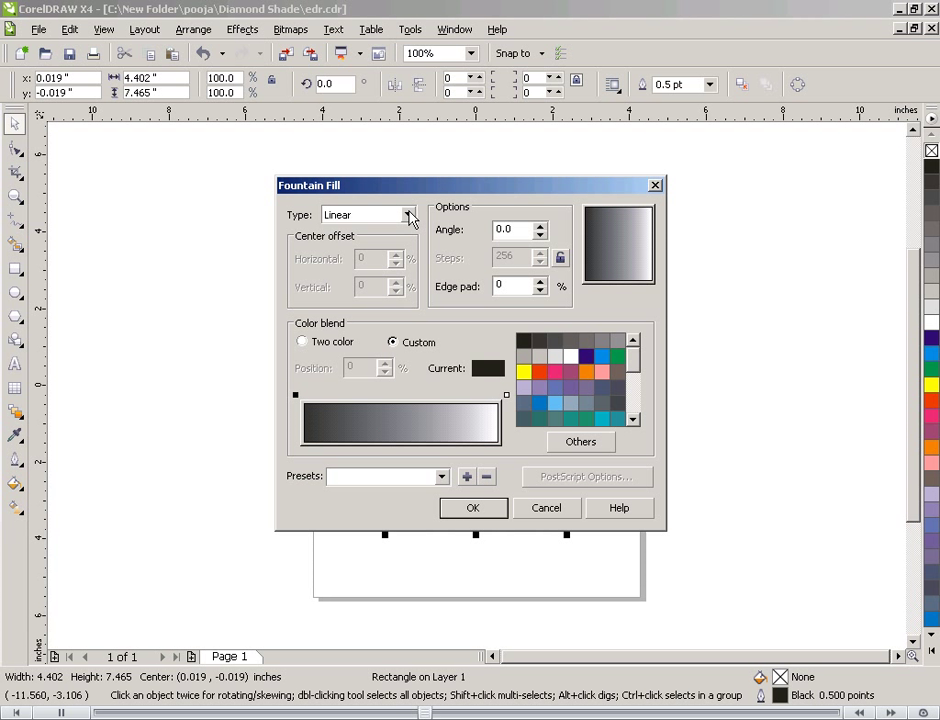
{"action": "left_click", "coordinate": [409, 217]}
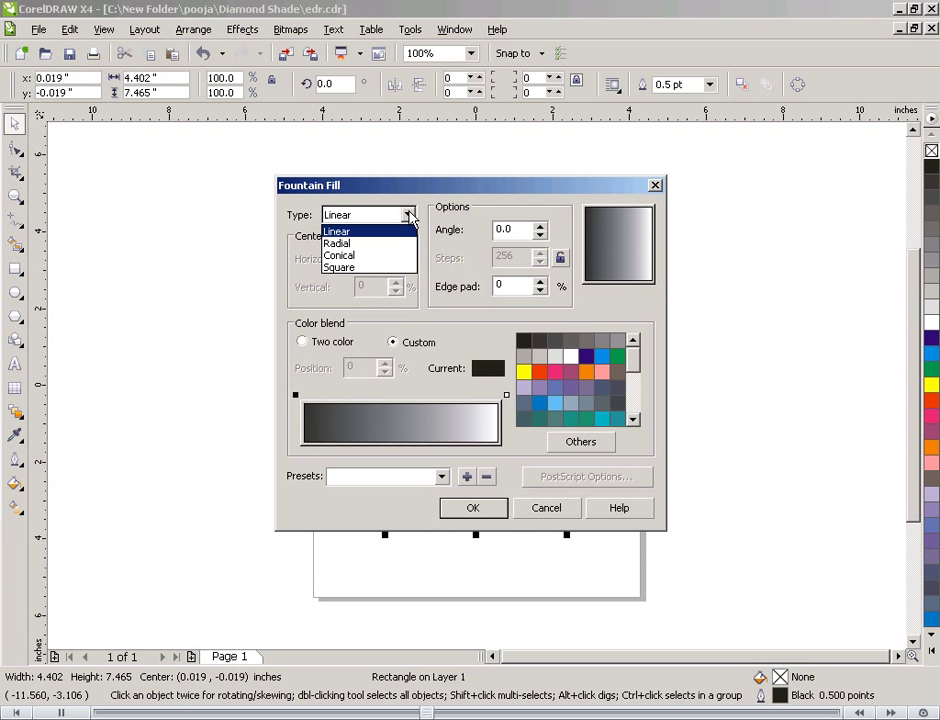
{"action": "left_click", "coordinate": [370, 256]}
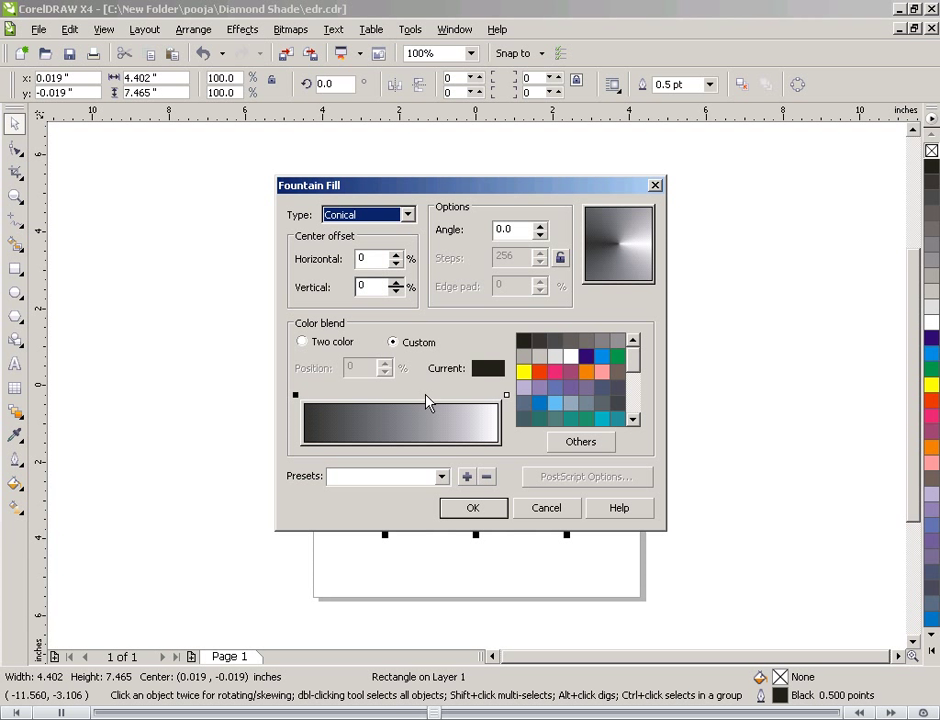
{"action": "double_click", "coordinate": [325, 395]}
{"action": "double_click", "coordinate": [372, 395]}
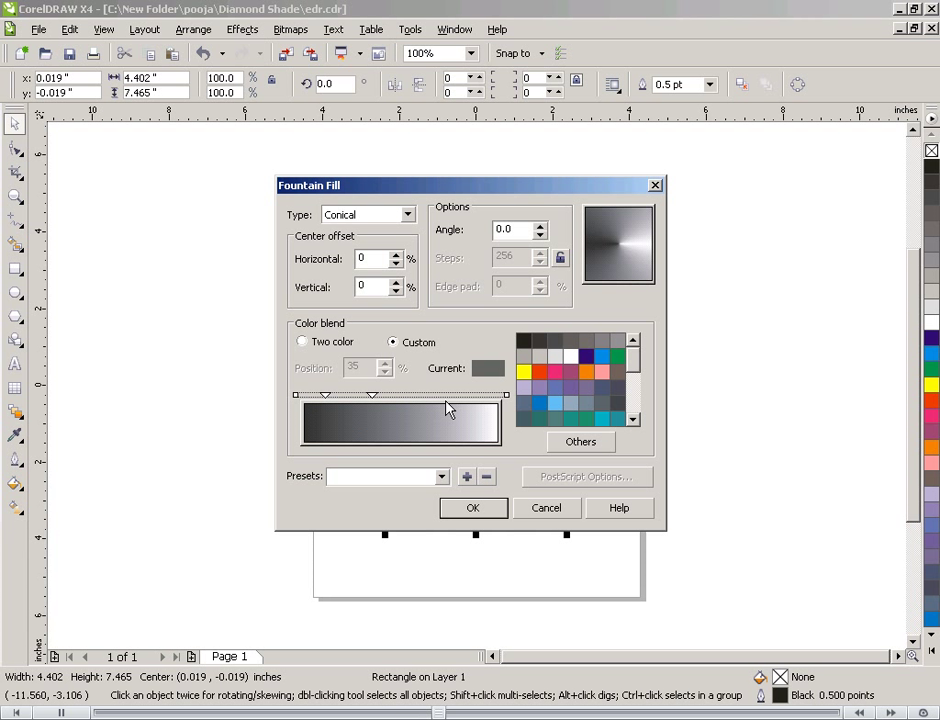
{"action": "double_click", "coordinate": [419, 395]}
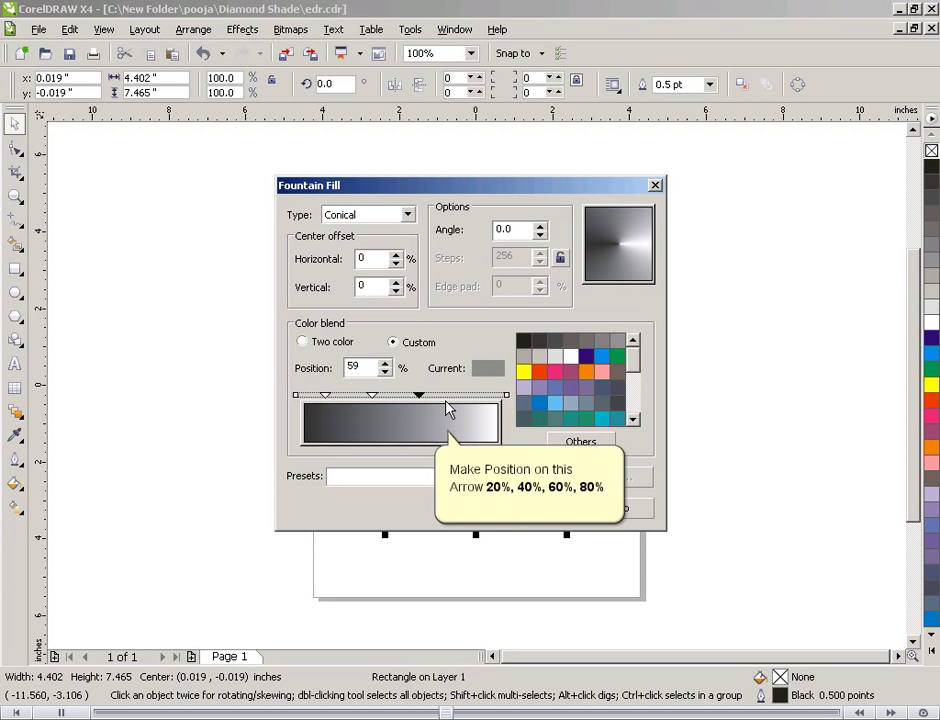
Set the starting colour stop to light grey and the 20% stop to white
{"action": "left_click", "coordinate": [381, 397]}
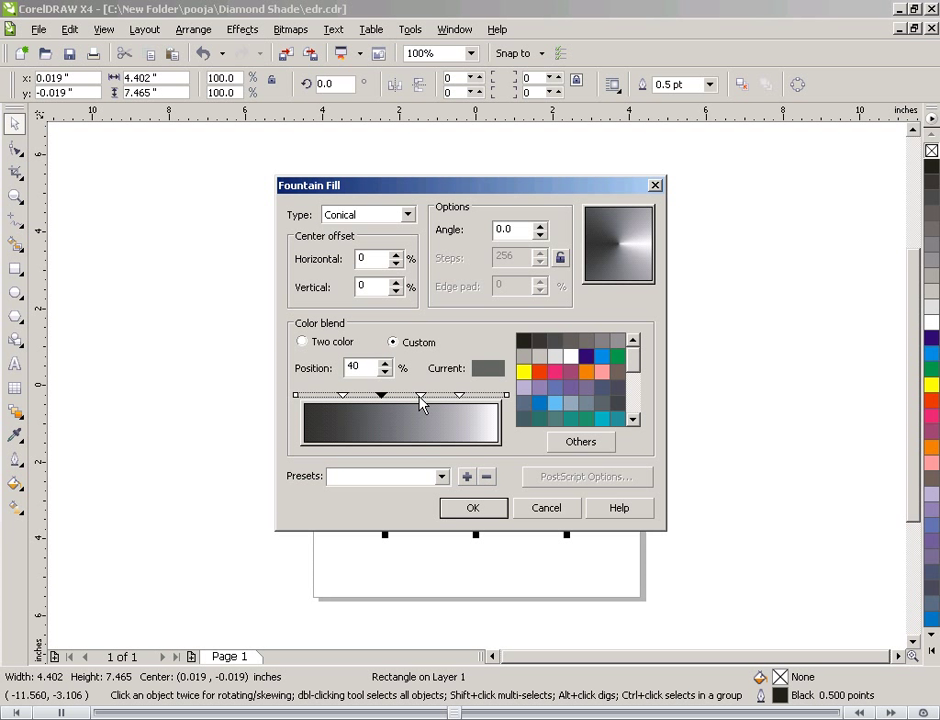
{"action": "left_click", "coordinate": [421, 398]}
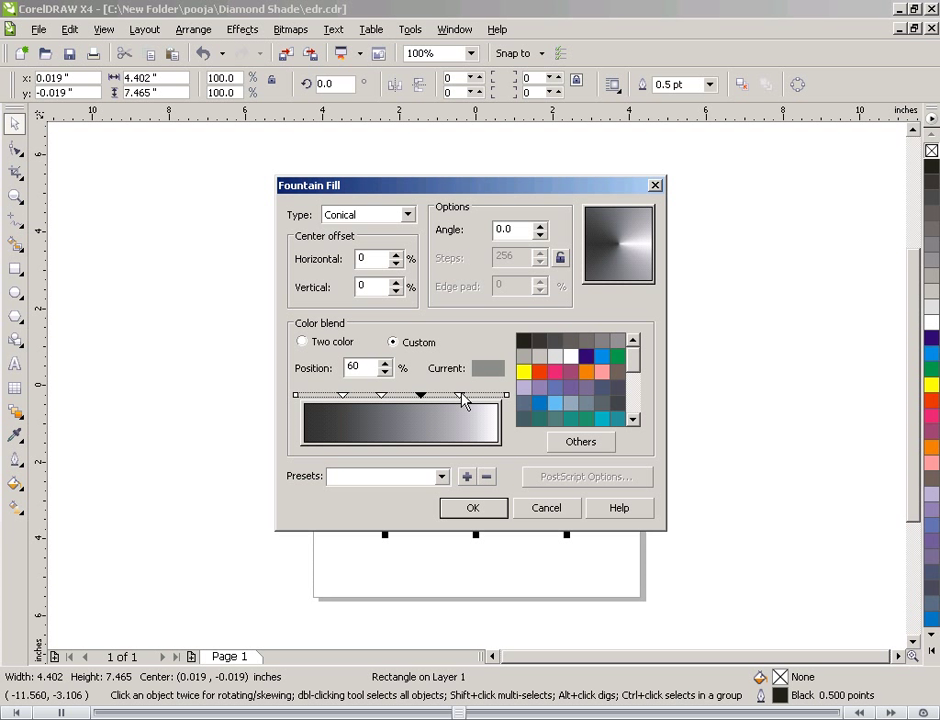
{"action": "left_click", "coordinate": [461, 397]}
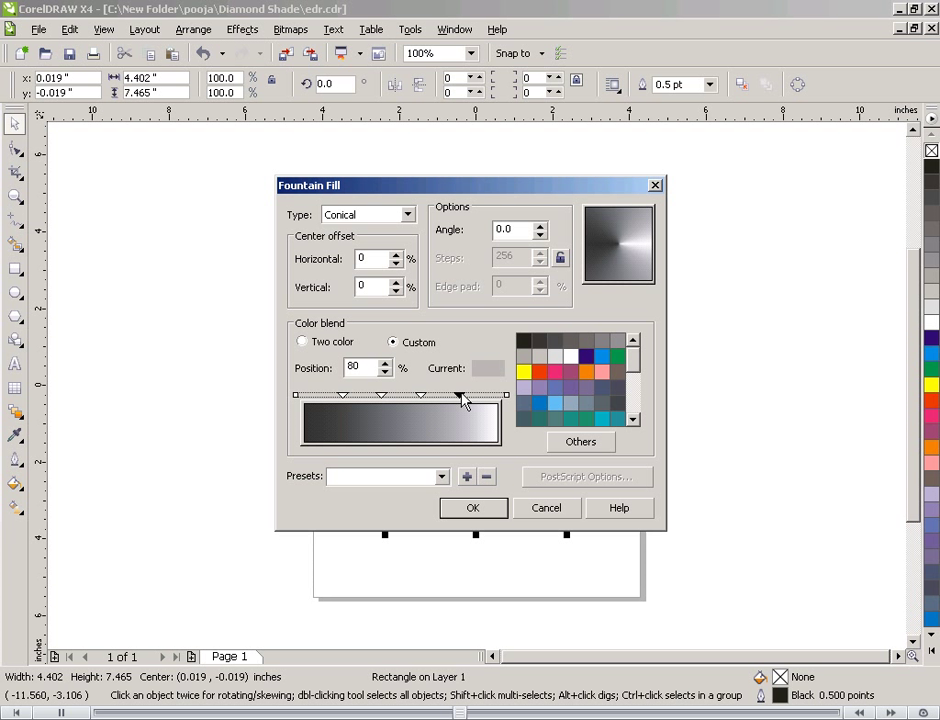
{"action": "left_click", "coordinate": [296, 397]}
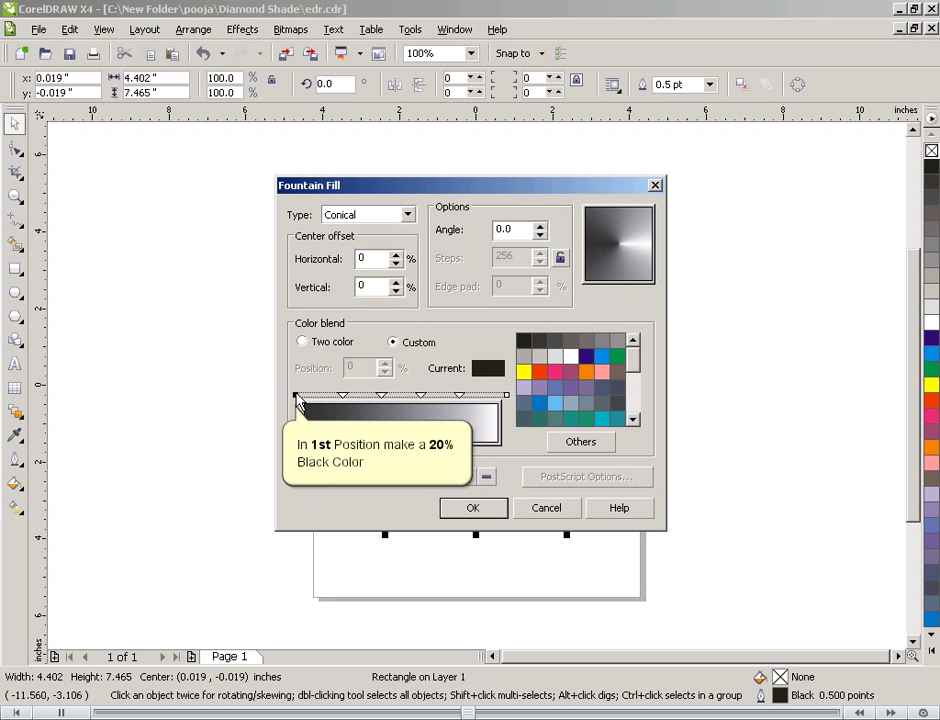
{"action": "left_click", "coordinate": [539, 356]}
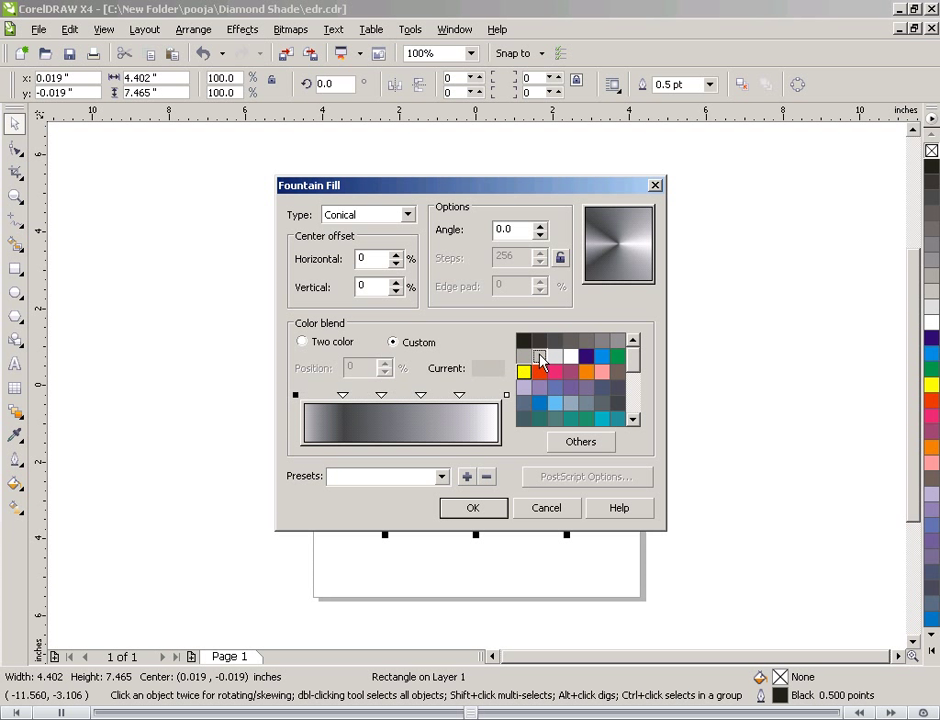
{"action": "left_click", "coordinate": [344, 397]}
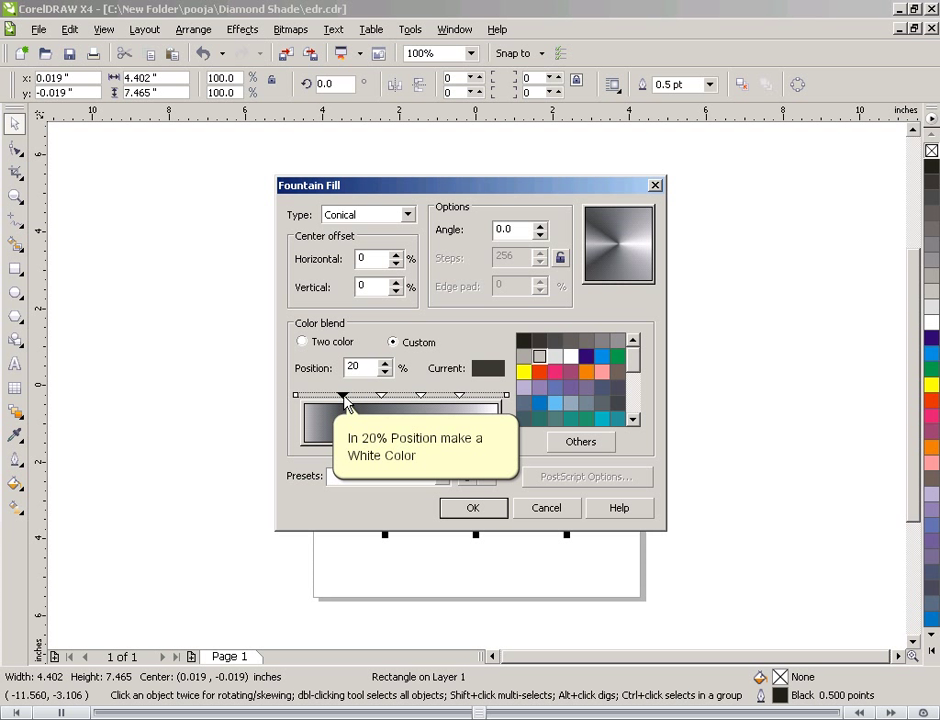
{"action": "left_click", "coordinate": [569, 357]}
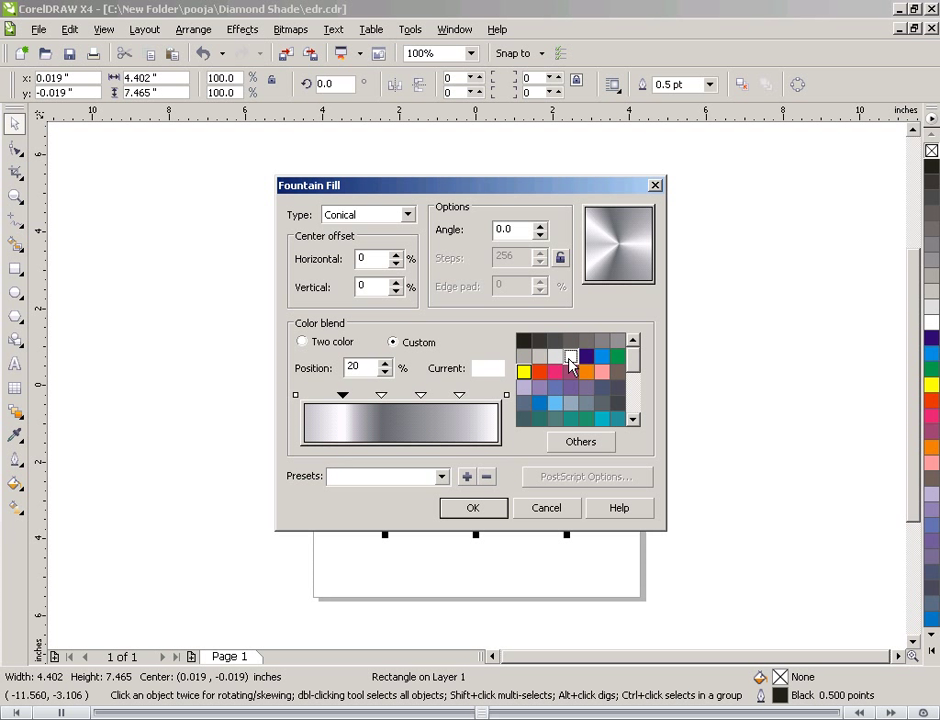
Make the 60% and end stops white and apply the conical fill
{"action": "left_click", "coordinate": [382, 396]}
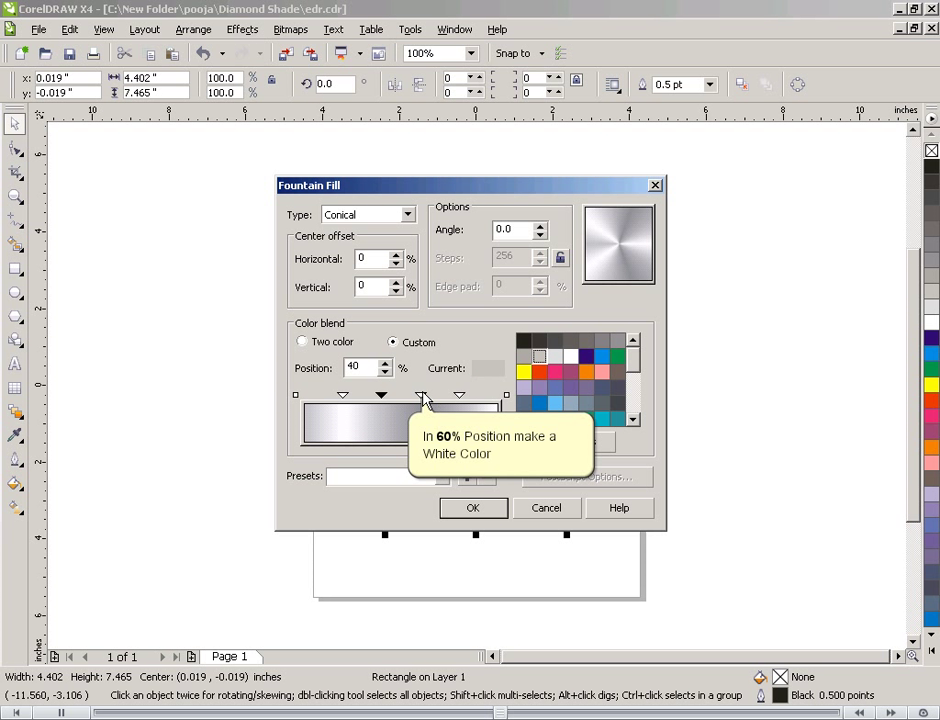
{"action": "left_click", "coordinate": [421, 396]}
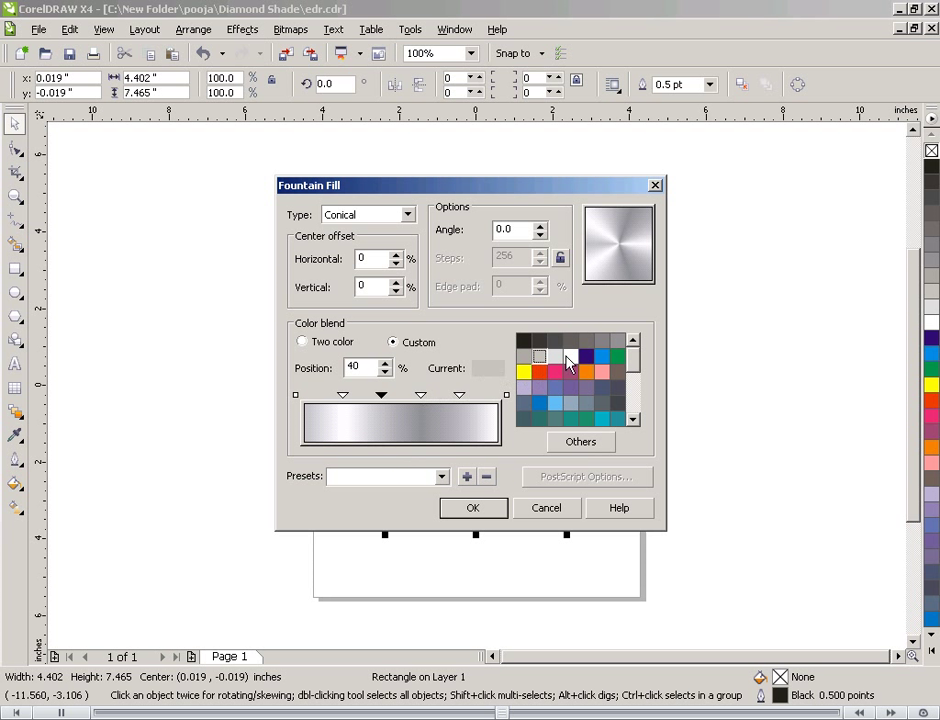
{"action": "left_click", "coordinate": [570, 357]}
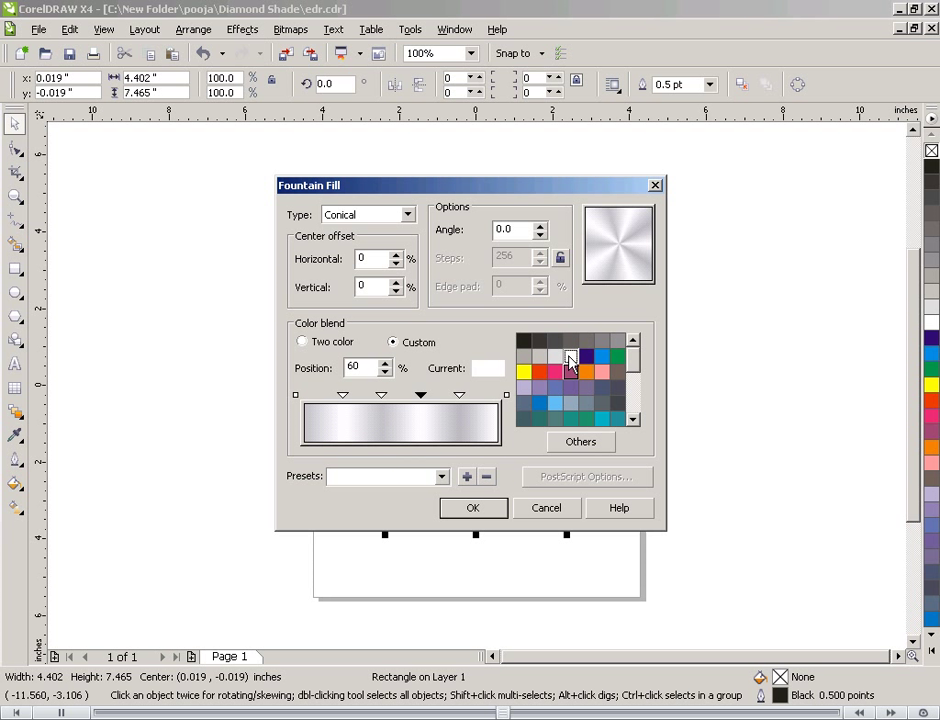
{"action": "left_click", "coordinate": [459, 396]}
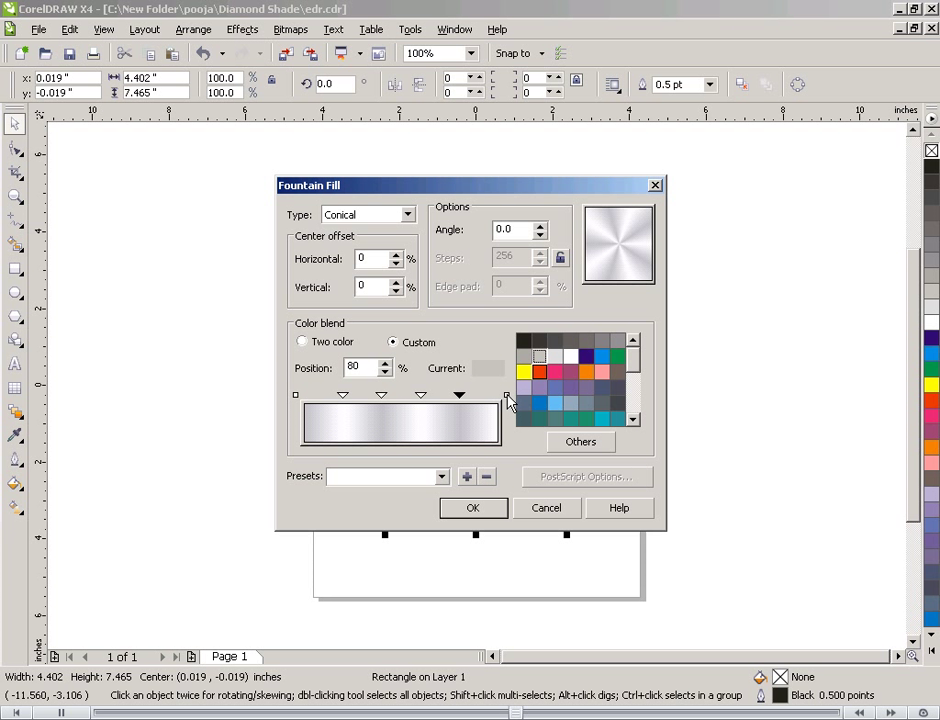
{"action": "left_click", "coordinate": [507, 396]}
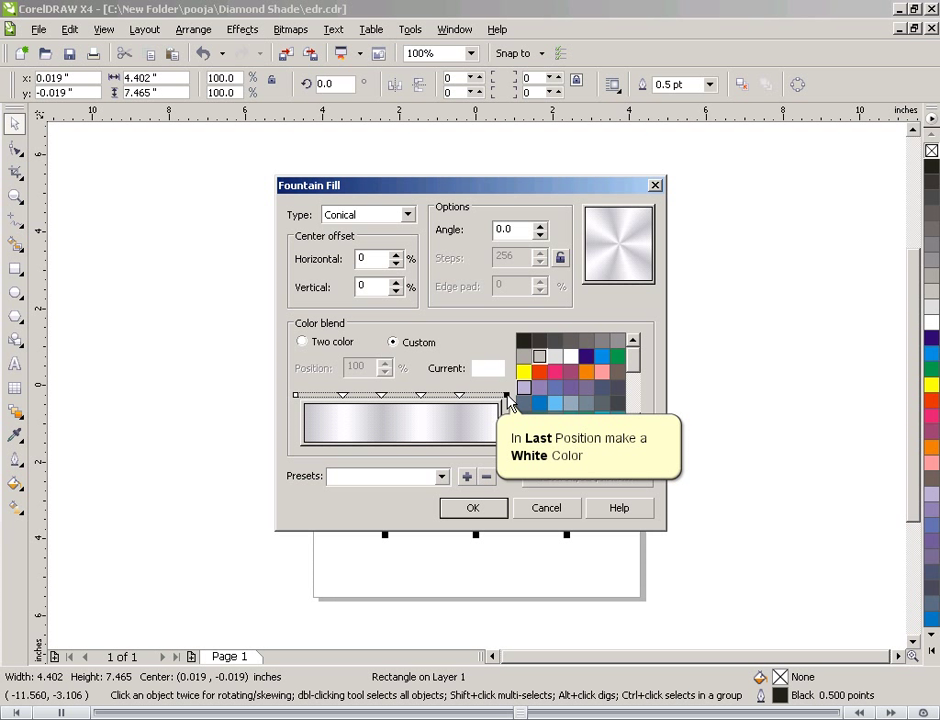
{"action": "left_click", "coordinate": [570, 356]}
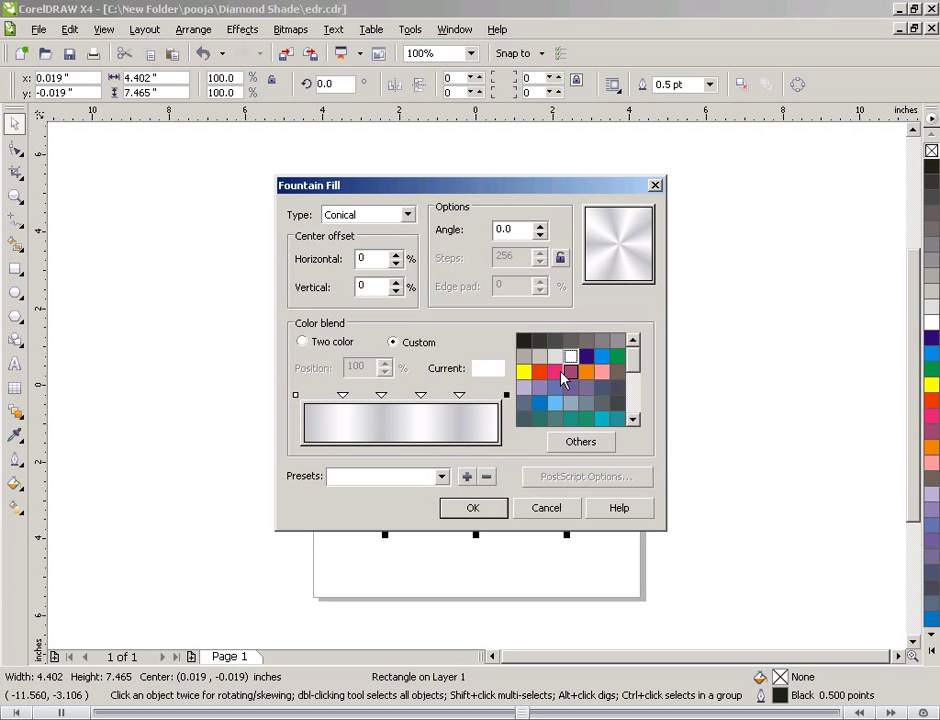
{"action": "left_click", "coordinate": [473, 510]}
{"action": "left_click_drag", "start_coordinate": [473, 512], "coordinate": [474, 467]}
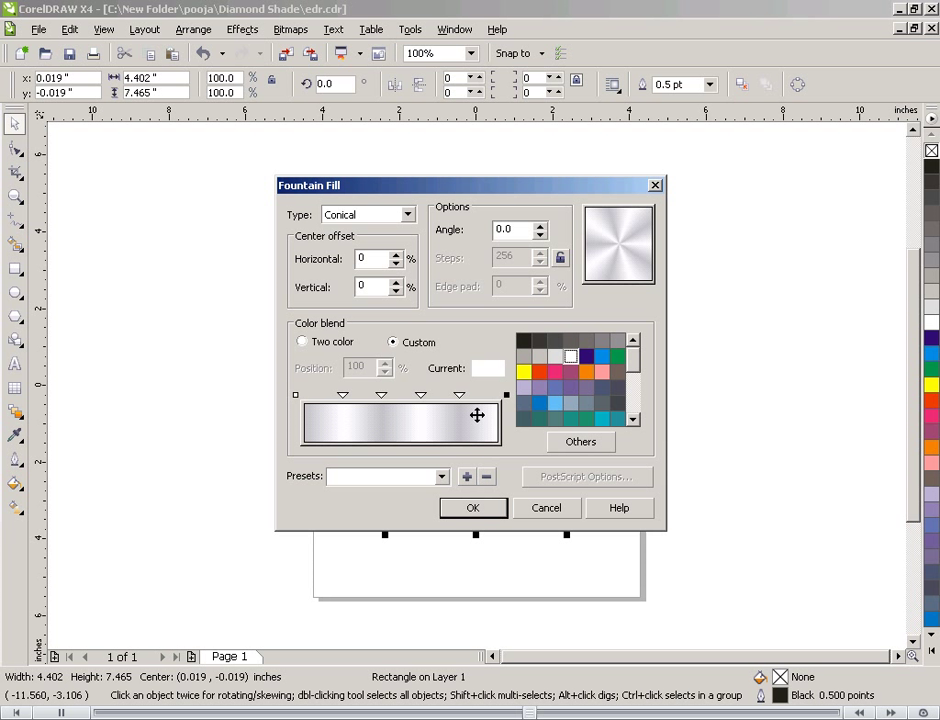
{"action": "key", "text": "Return"}
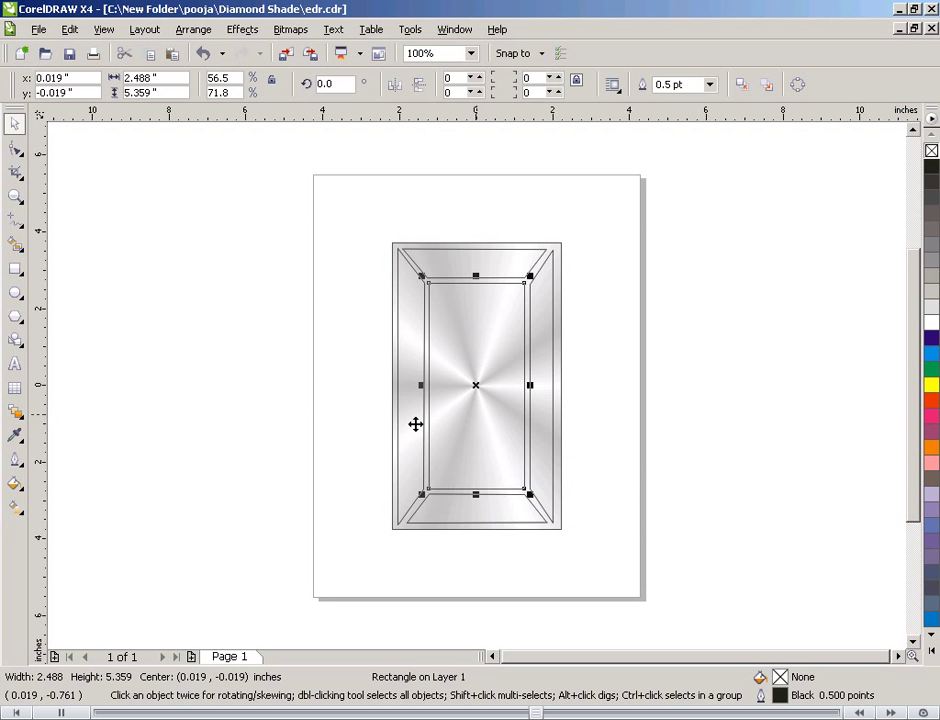
Give the inner rectangle a custom conical fountain fill with stops at 20, 40, 60, 80%
{"action": "left_click", "coordinate": [15, 484]}
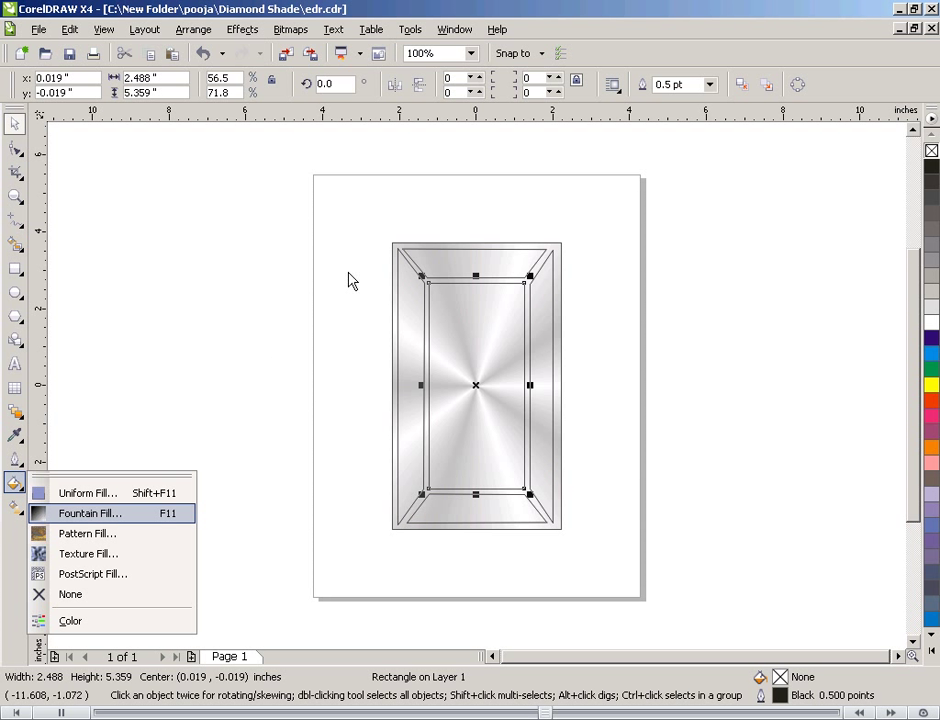
{"action": "key", "text": "Return"}
{"action": "left_click", "coordinate": [408, 214]}
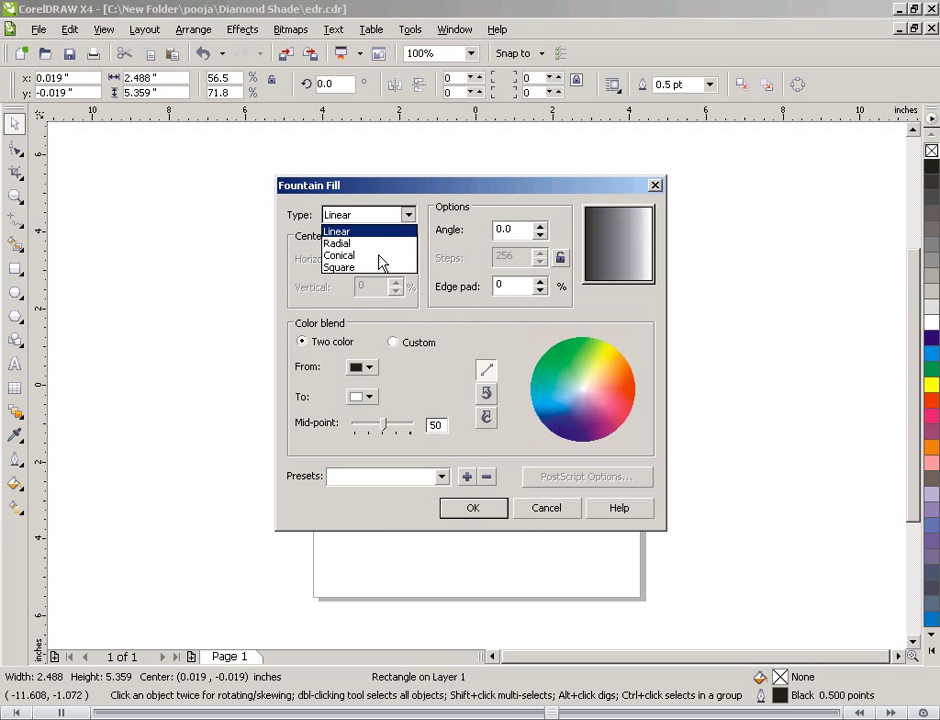
{"action": "left_click", "coordinate": [395, 346]}
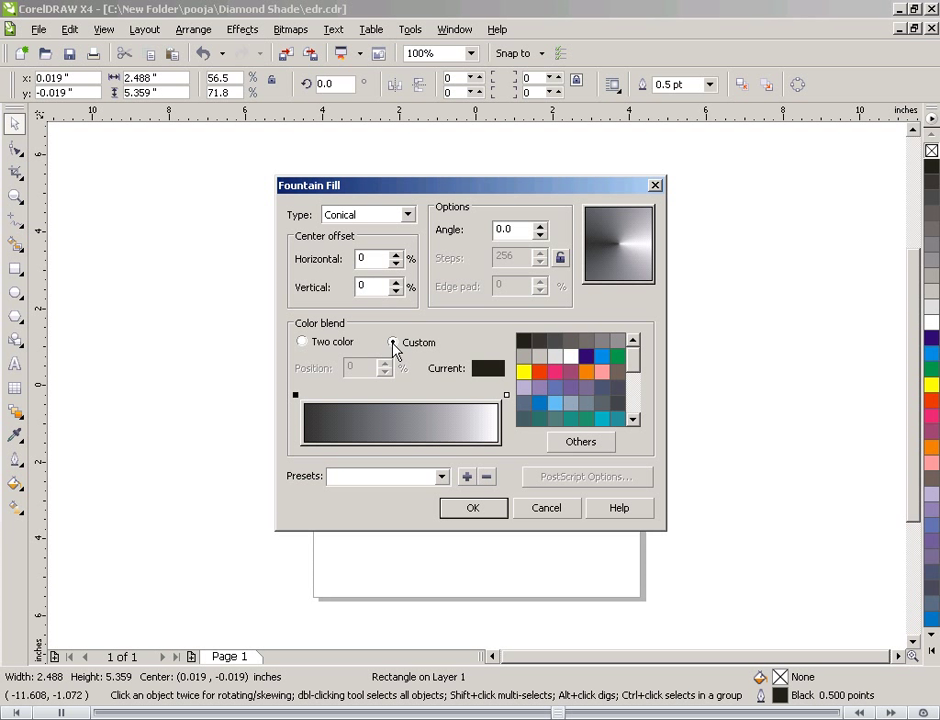
{"action": "left_click", "coordinate": [317, 397]}
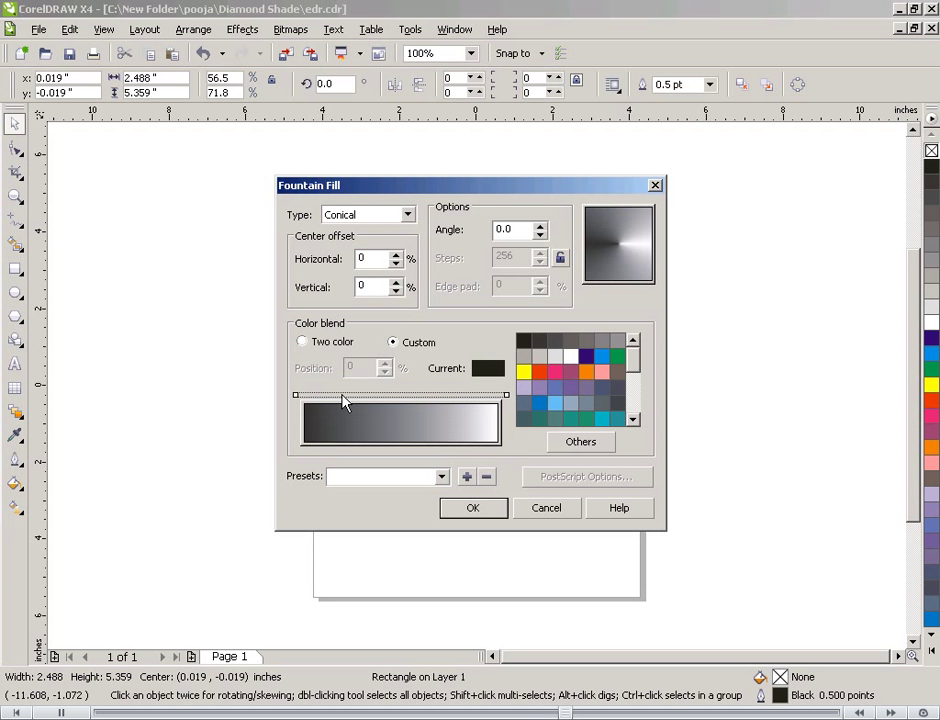
{"action": "double_click", "coordinate": [343, 396]}
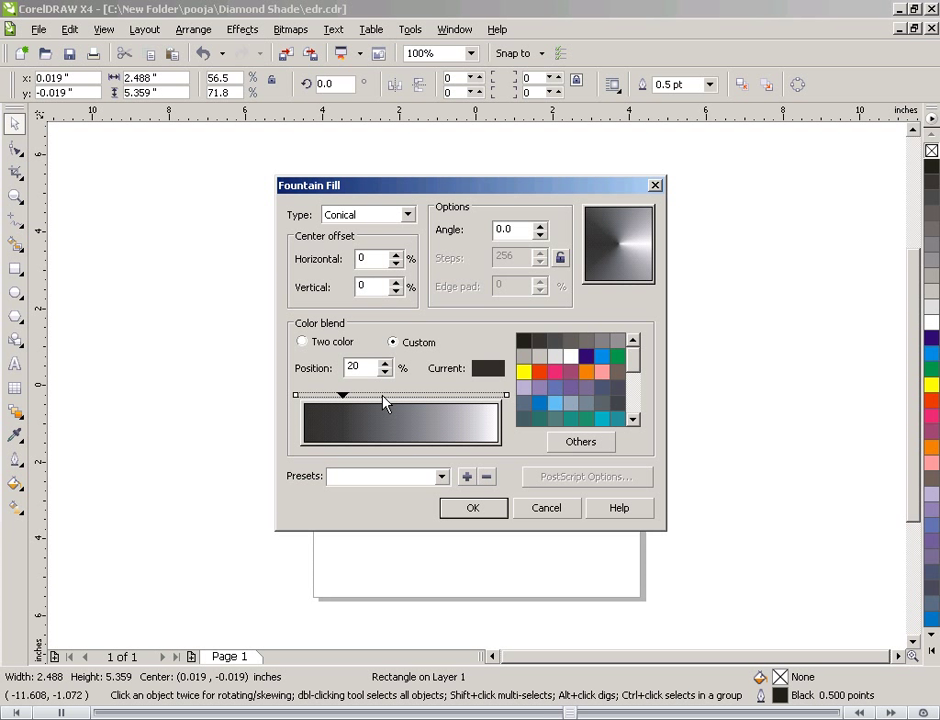
{"action": "double_click", "coordinate": [381, 397]}
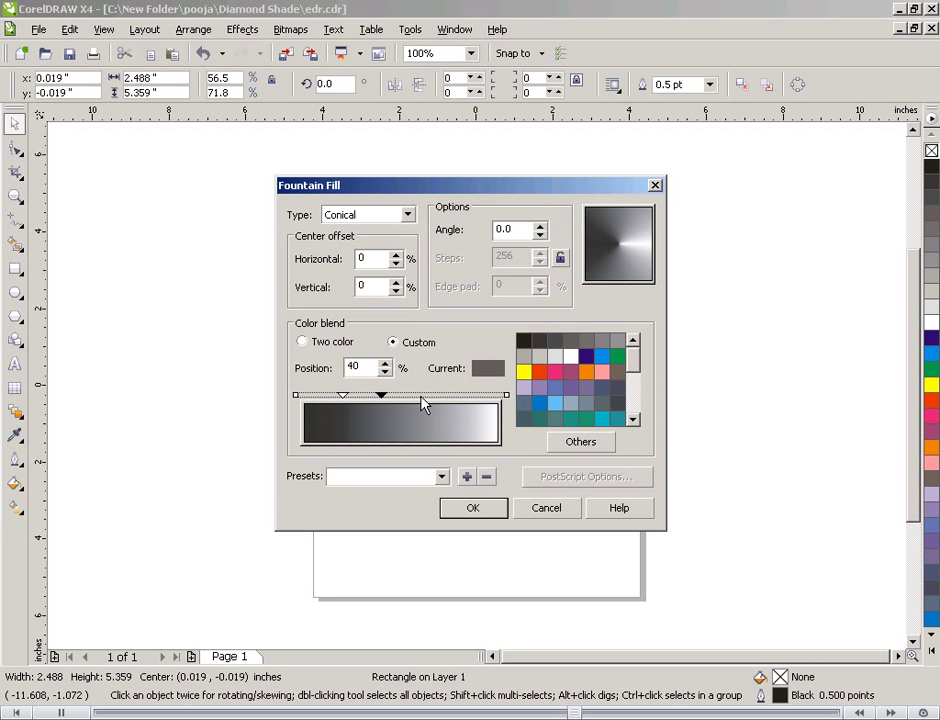
{"action": "double_click", "coordinate": [421, 396]}
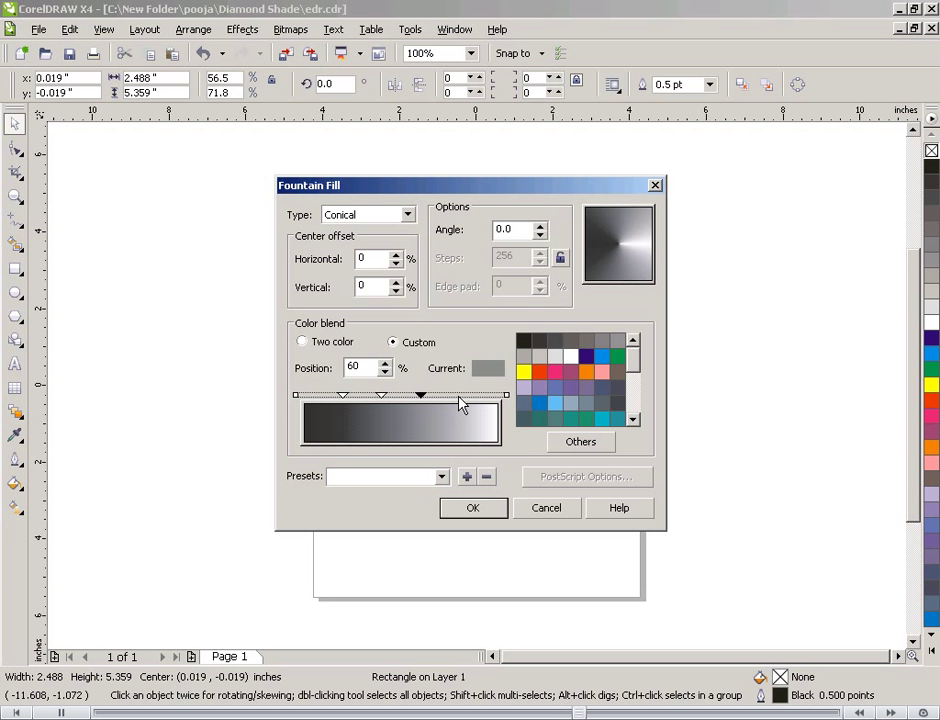
{"action": "double_click", "coordinate": [458, 397]}
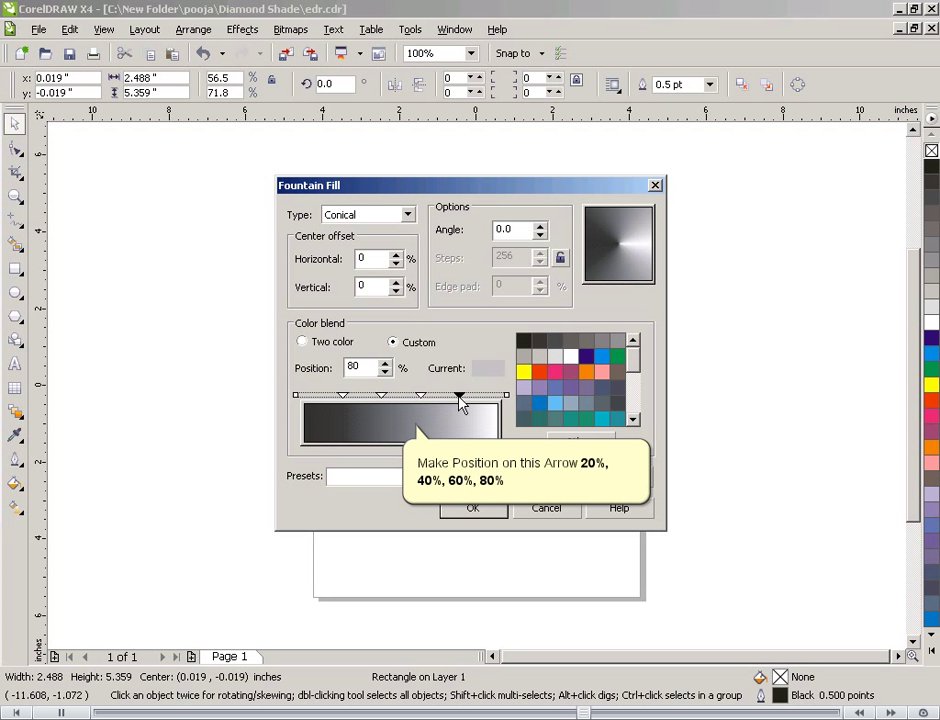
Colour the stops: 40% Black start, white 20%, light grey 40% and 60%, darker grey 80%, white end
{"action": "left_click", "coordinate": [296, 397]}
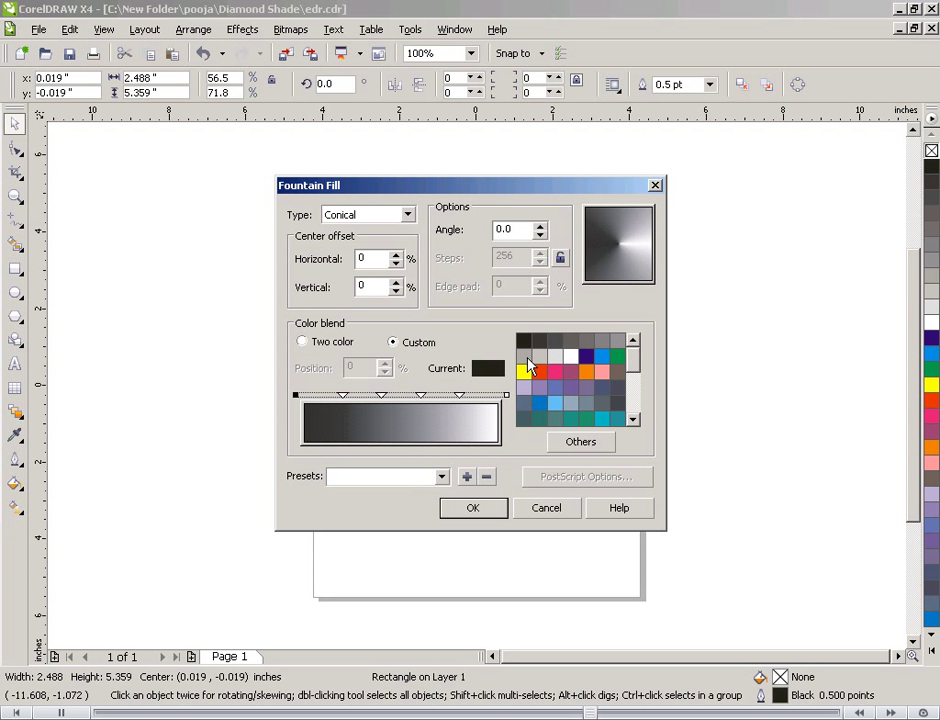
{"action": "left_click", "coordinate": [621, 344]}
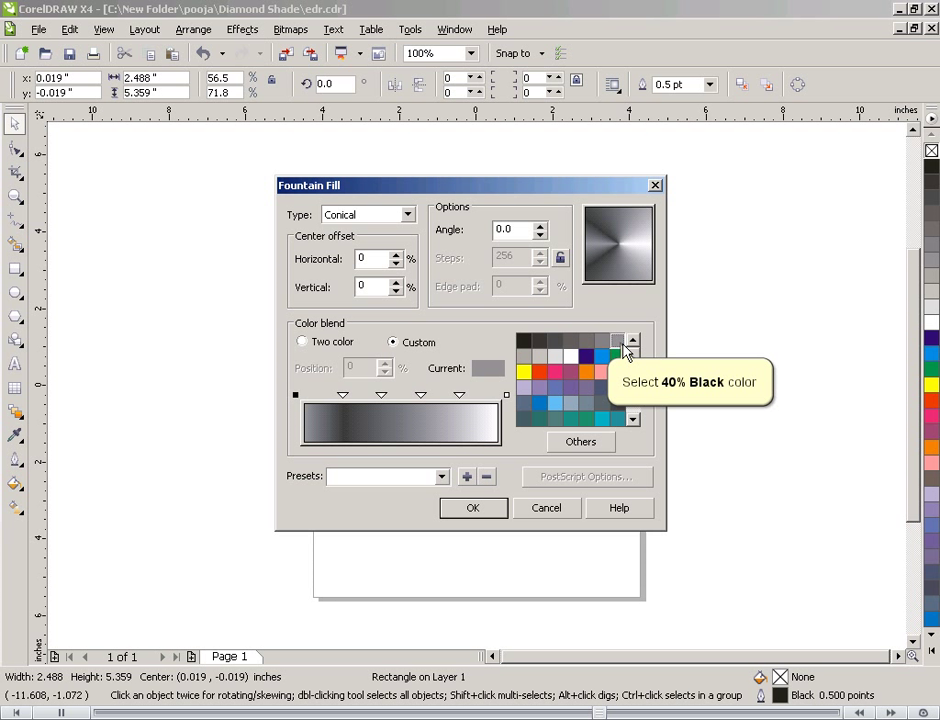
{"action": "left_click", "coordinate": [344, 396]}
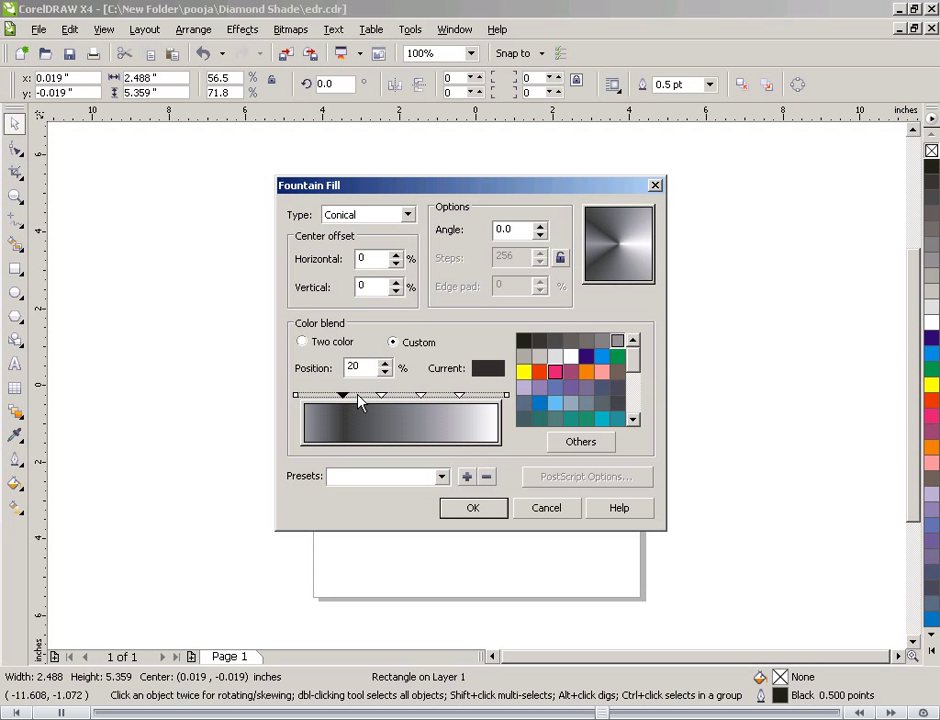
{"action": "left_click", "coordinate": [566, 358]}
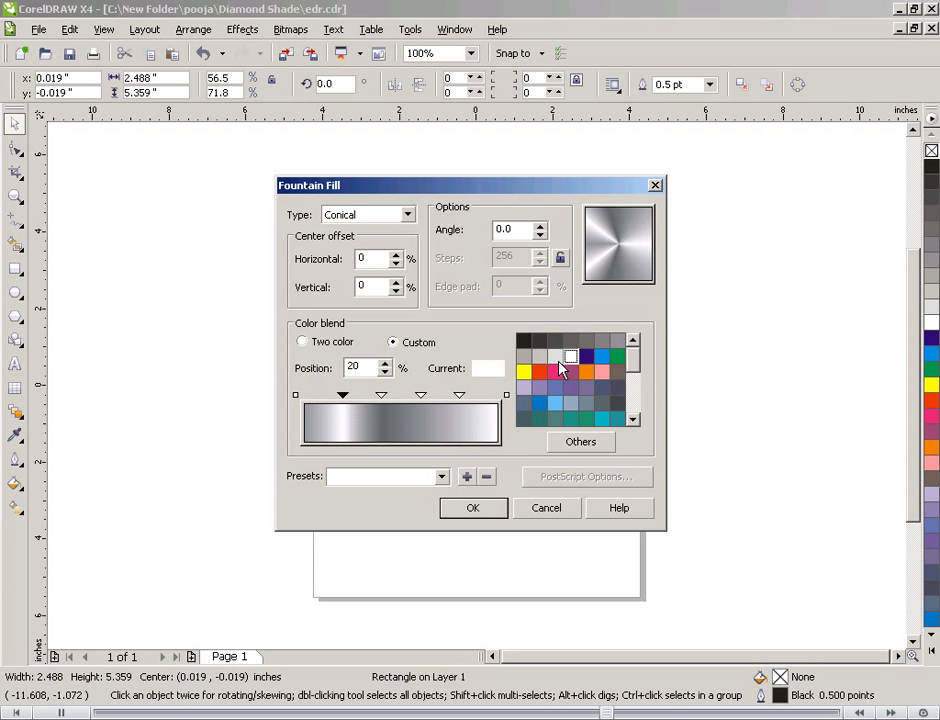
{"action": "left_click", "coordinate": [382, 397]}
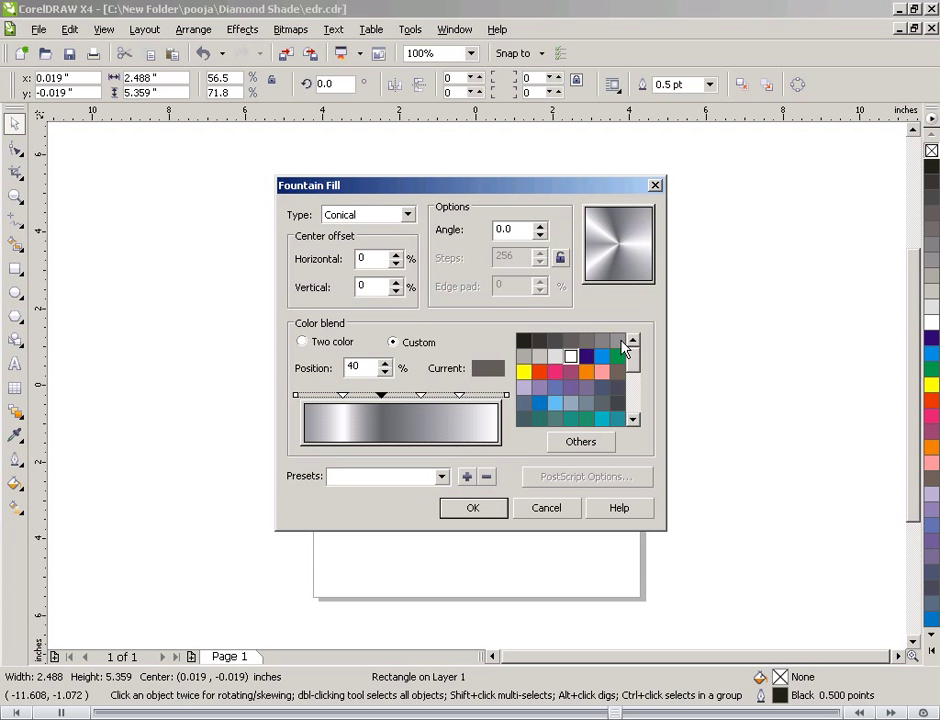
{"action": "left_click", "coordinate": [619, 343]}
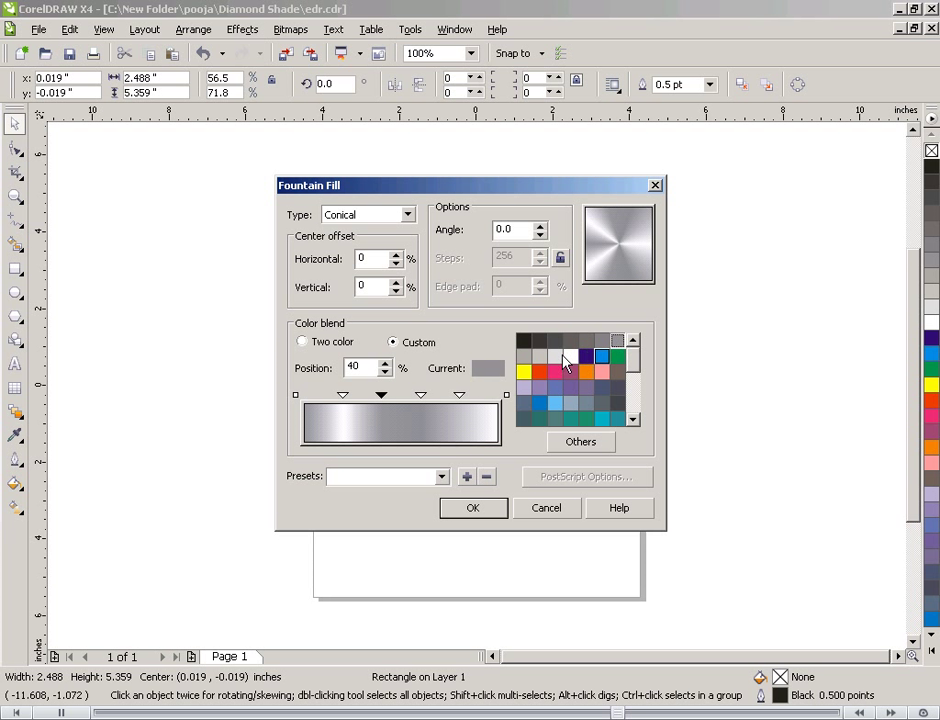
{"action": "left_click", "coordinate": [421, 397]}
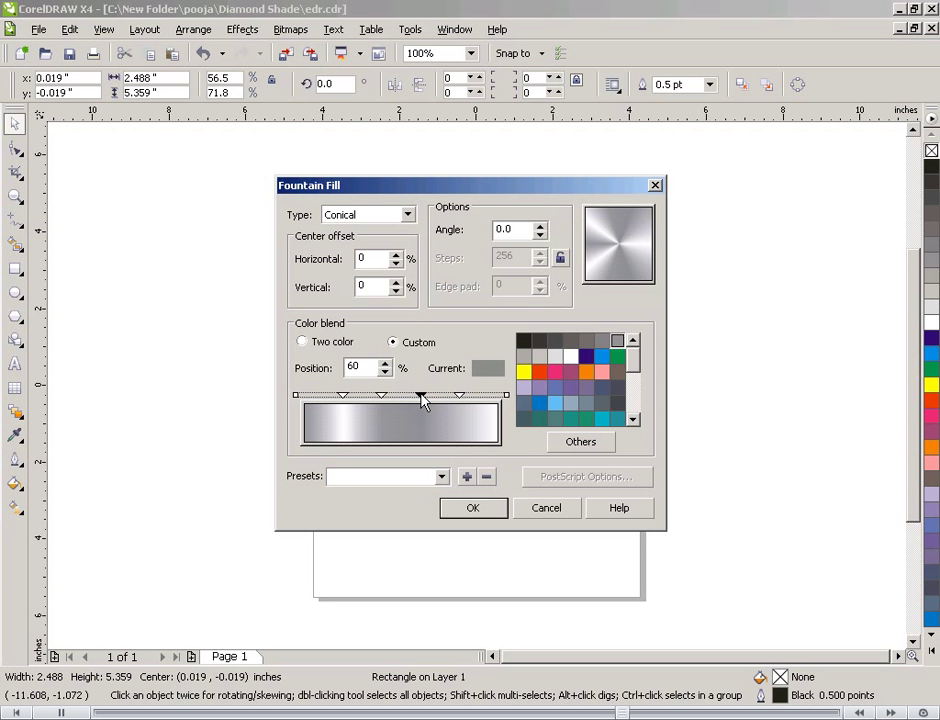
{"action": "left_click", "coordinate": [617, 342]}
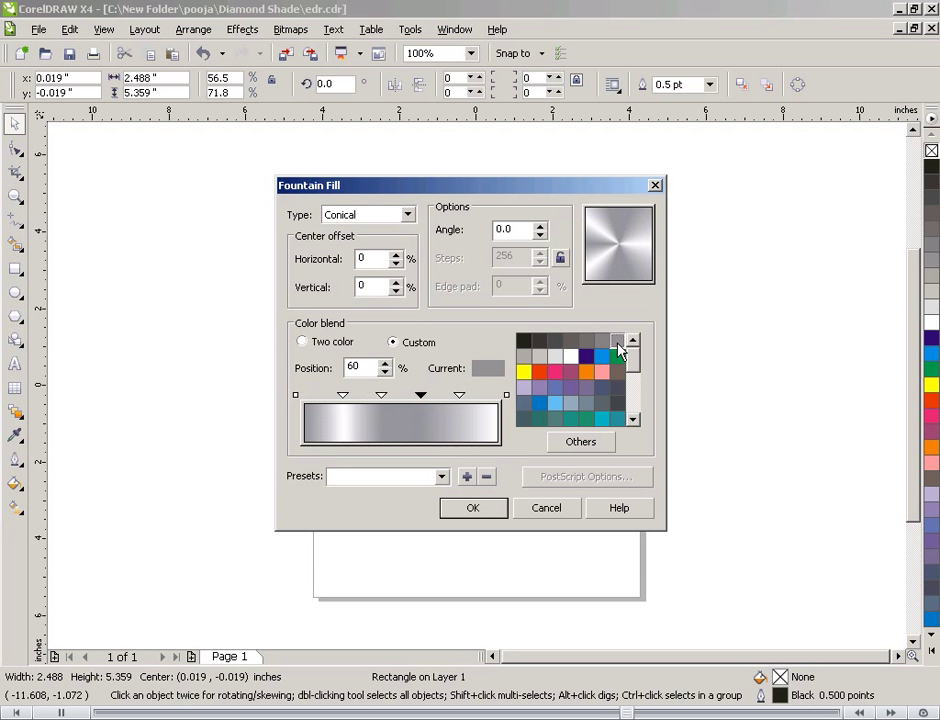
{"action": "left_click", "coordinate": [459, 396]}
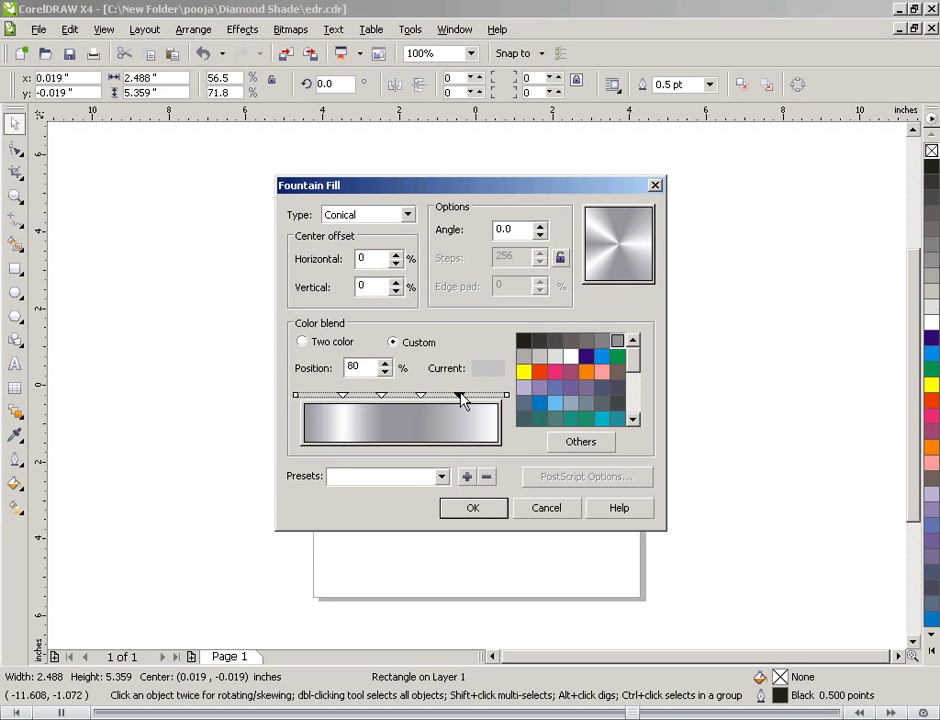
{"action": "left_click", "coordinate": [620, 345]}
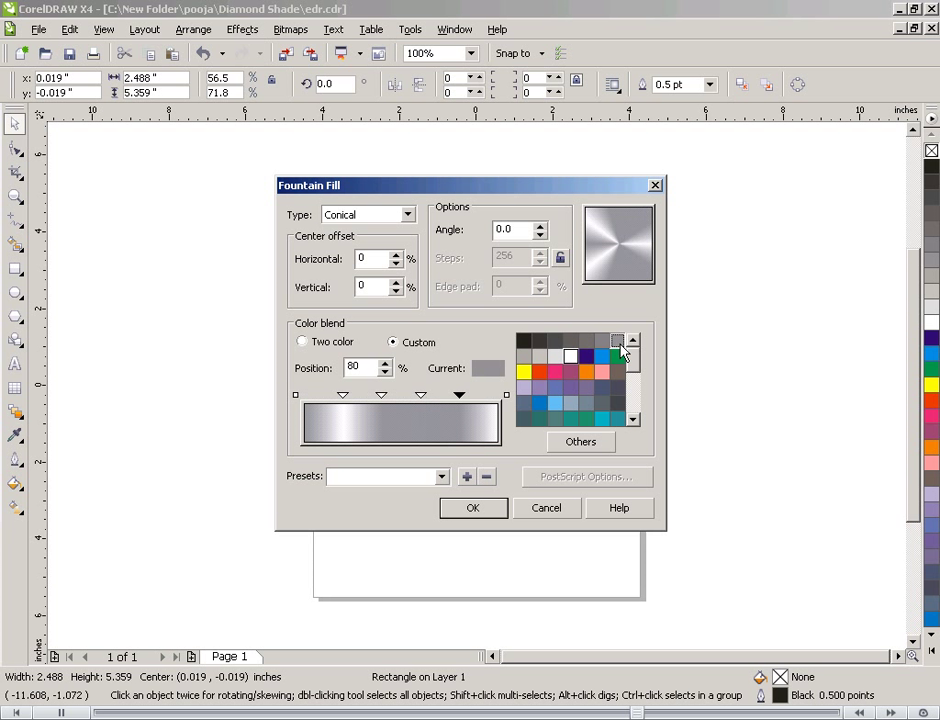
{"action": "left_click", "coordinate": [460, 396]}
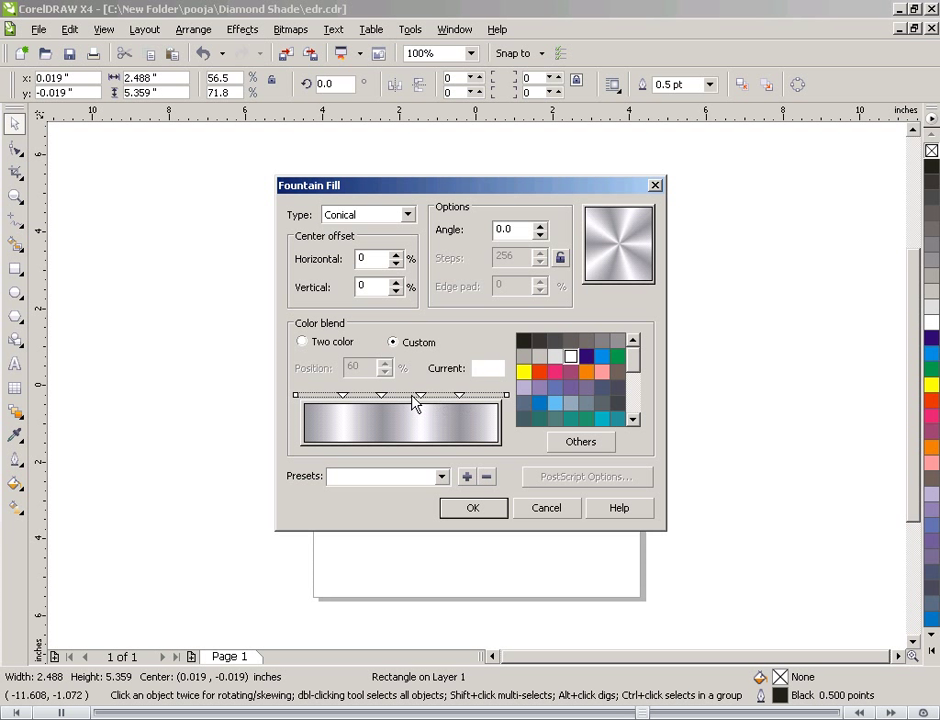
Review each colour point from 20% through the blend's end colour
{"action": "left_click", "coordinate": [343, 396]}
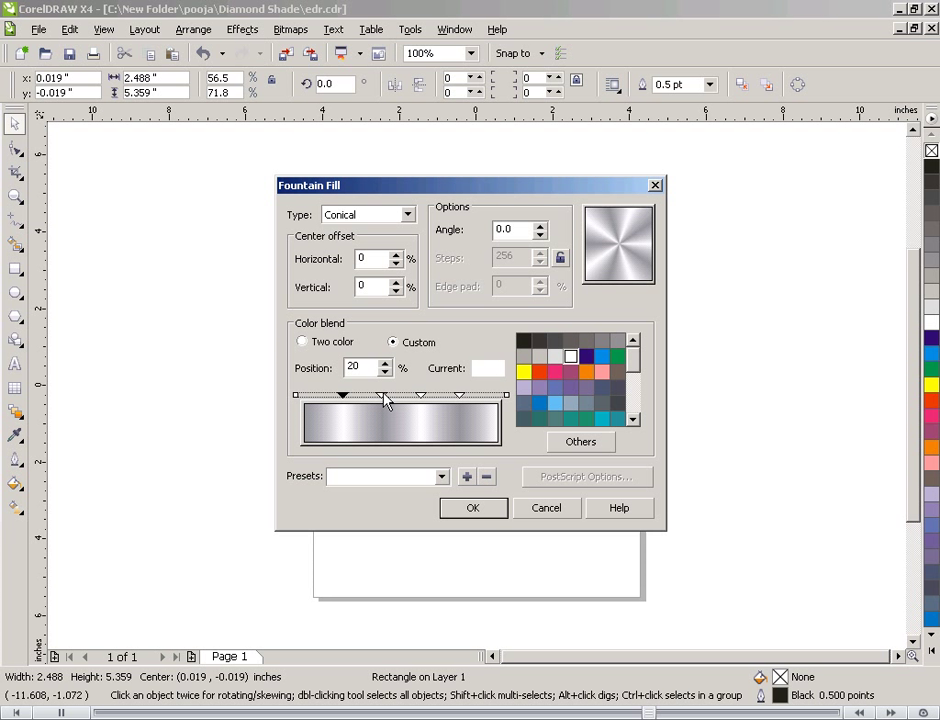
{"action": "left_click", "coordinate": [383, 397]}
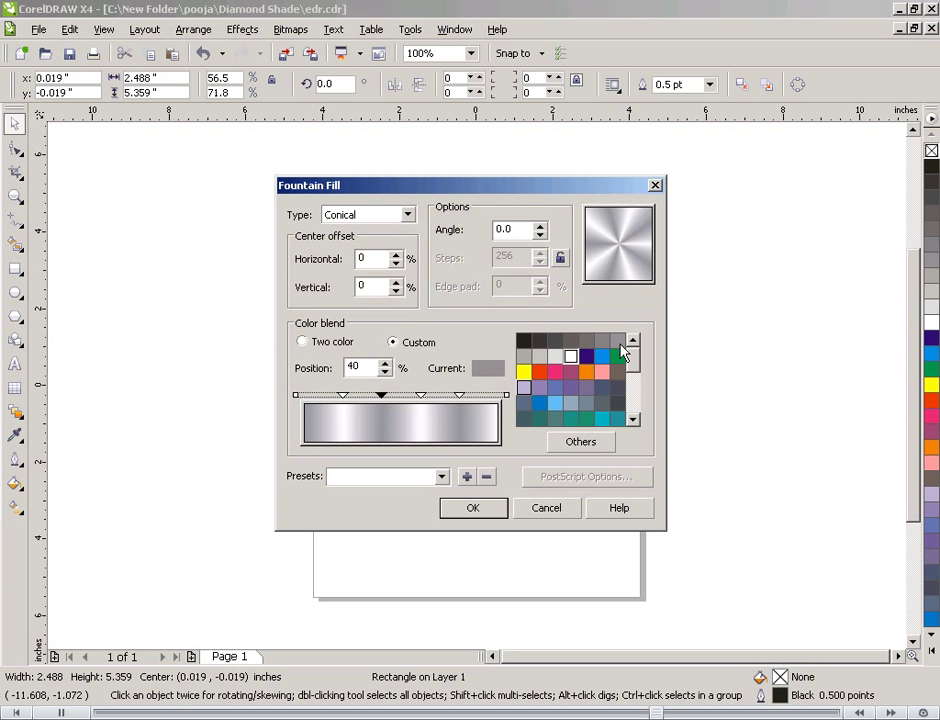
{"action": "left_click", "coordinate": [422, 397]}
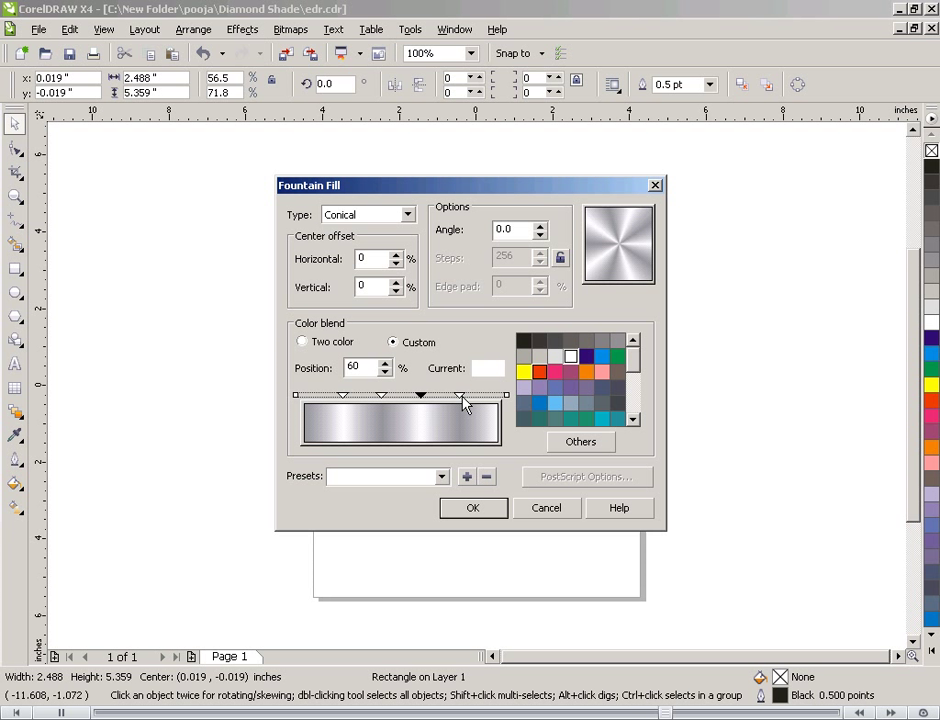
{"action": "left_click", "coordinate": [460, 397]}
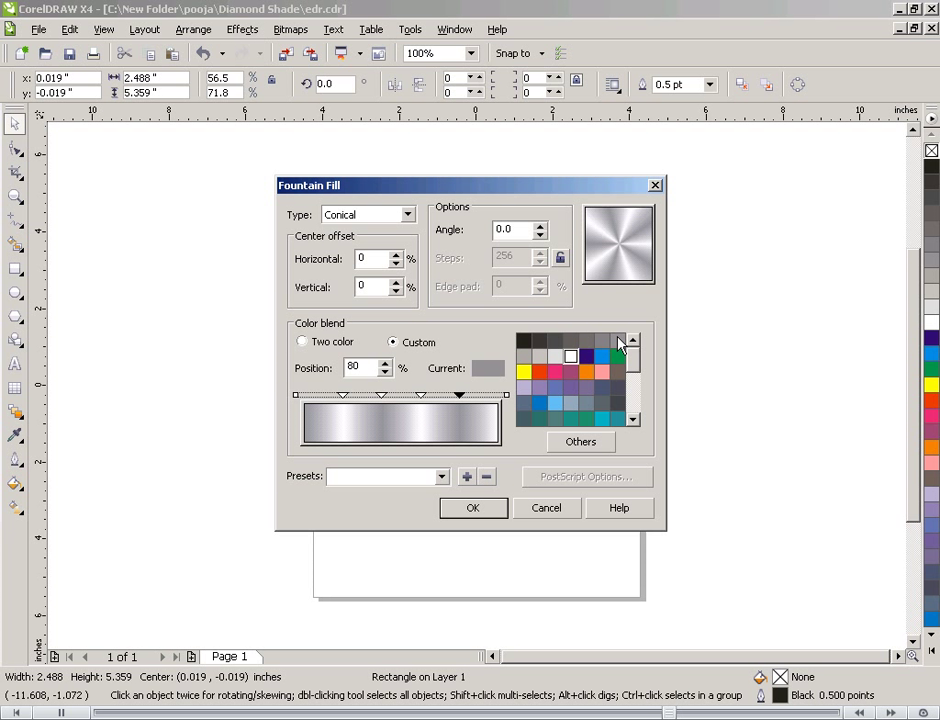
{"action": "left_click", "coordinate": [506, 395]}
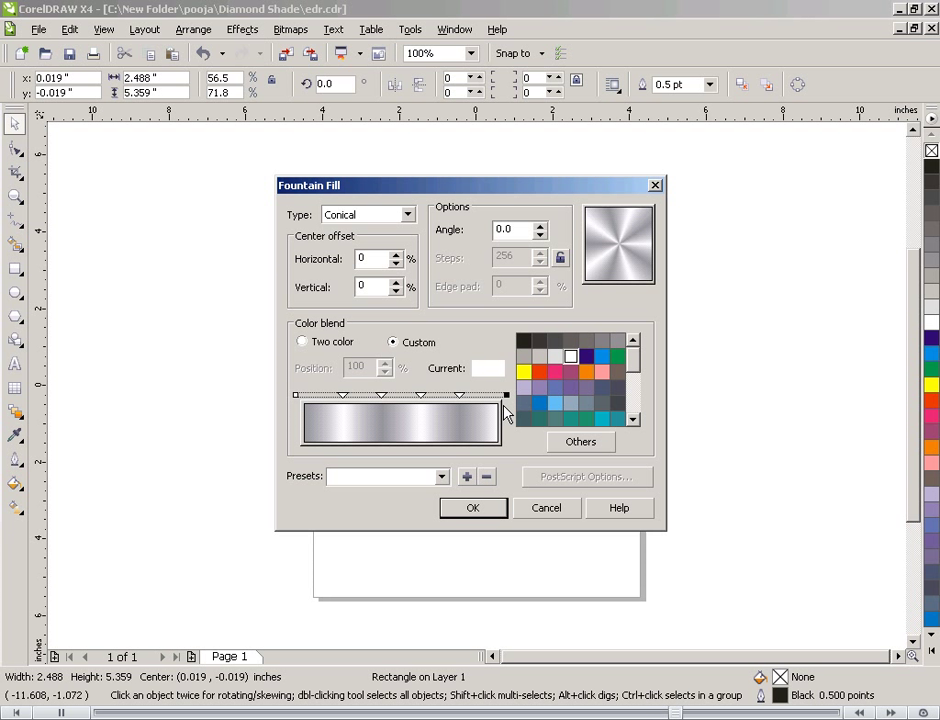
Apply the conical fill to the centre rectangle and copy it onto the right and top facets
{"action": "left_click", "coordinate": [458, 510]}
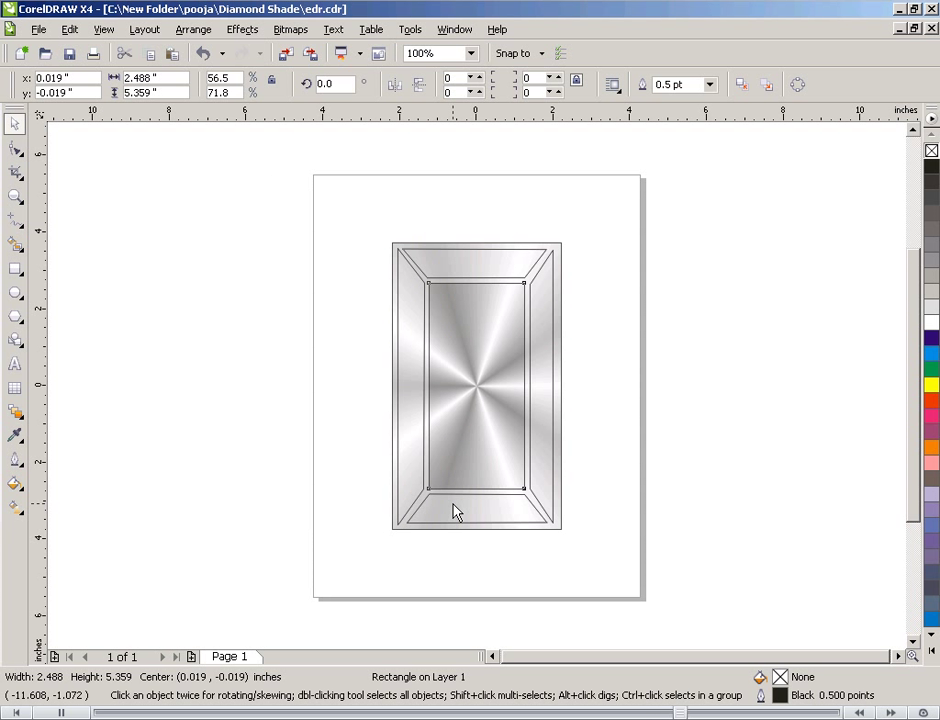
{"action": "left_click", "coordinate": [491, 441]}
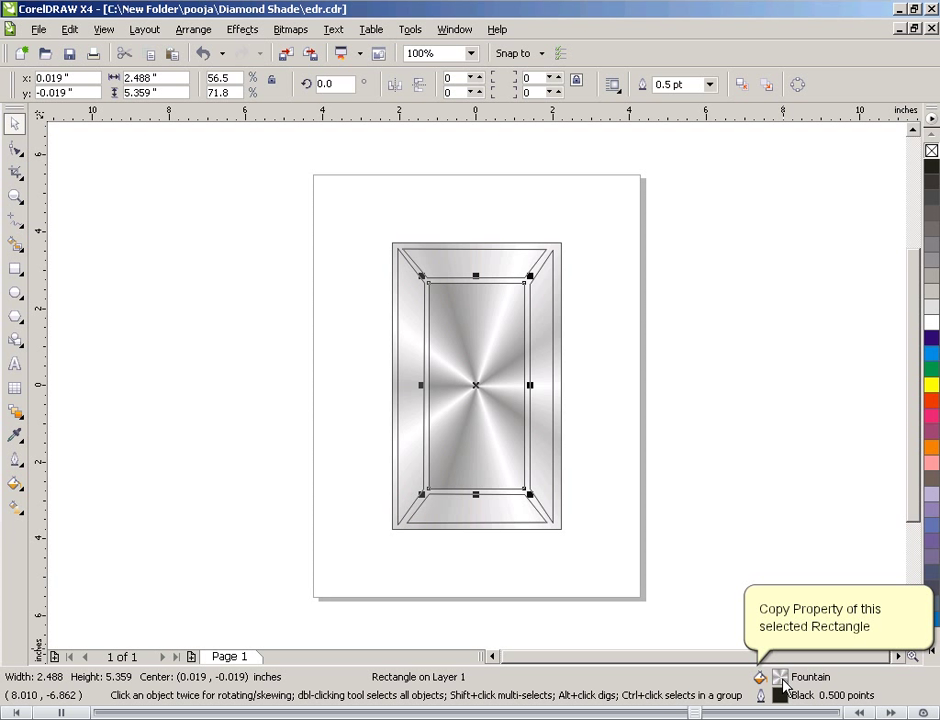
{"action": "left_click", "coordinate": [545, 410]}
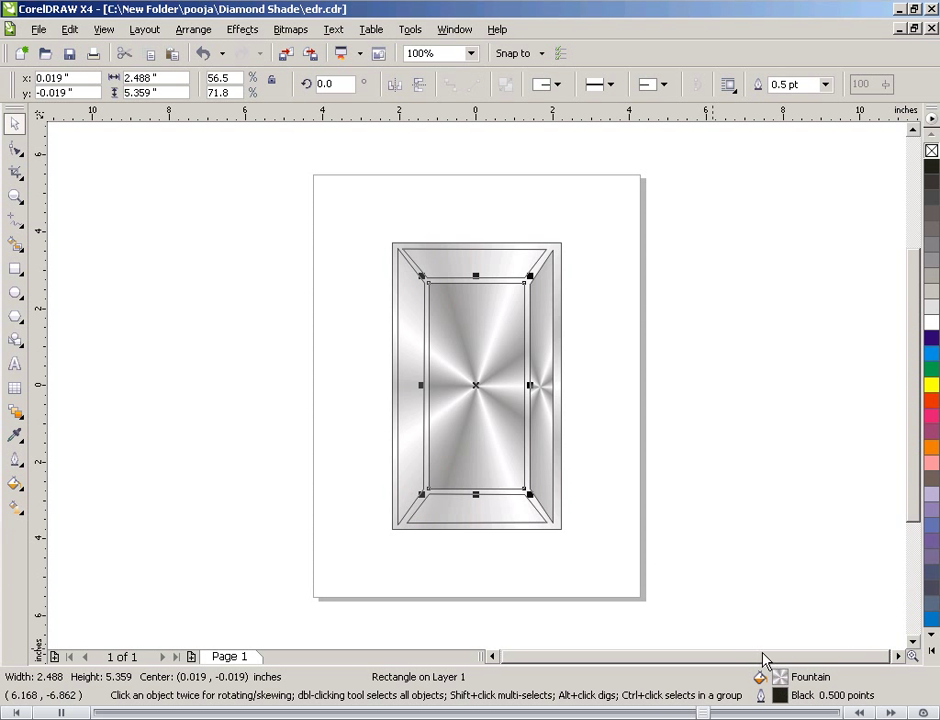
{"action": "left_click", "coordinate": [483, 270]}
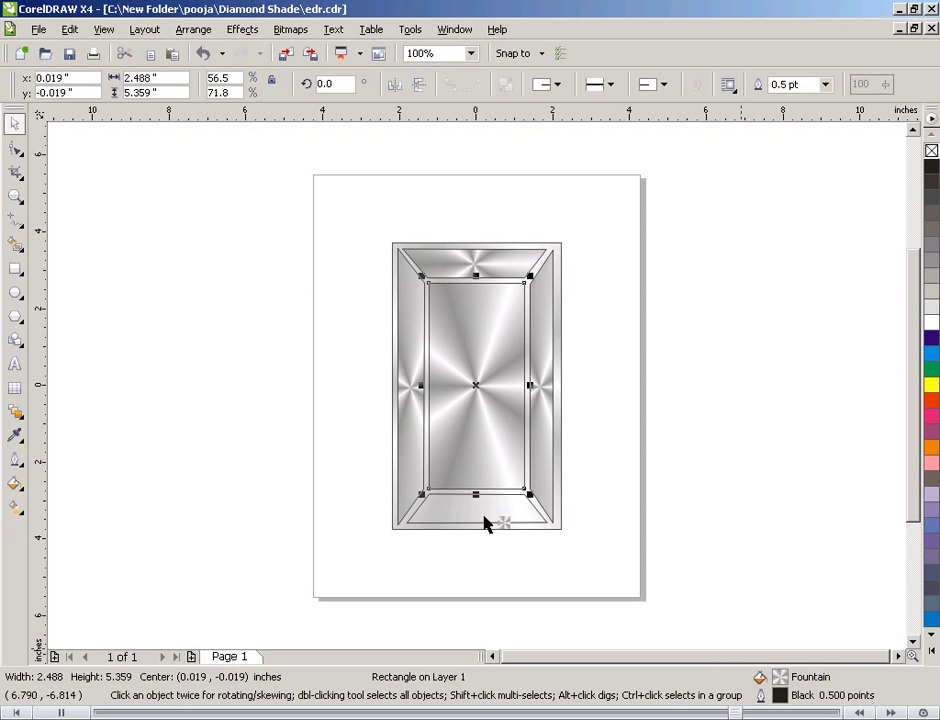
Select all six diamond pieces, outline them in 20% Black, and reselect them all
{"action": "left_click", "coordinate": [608, 400]}
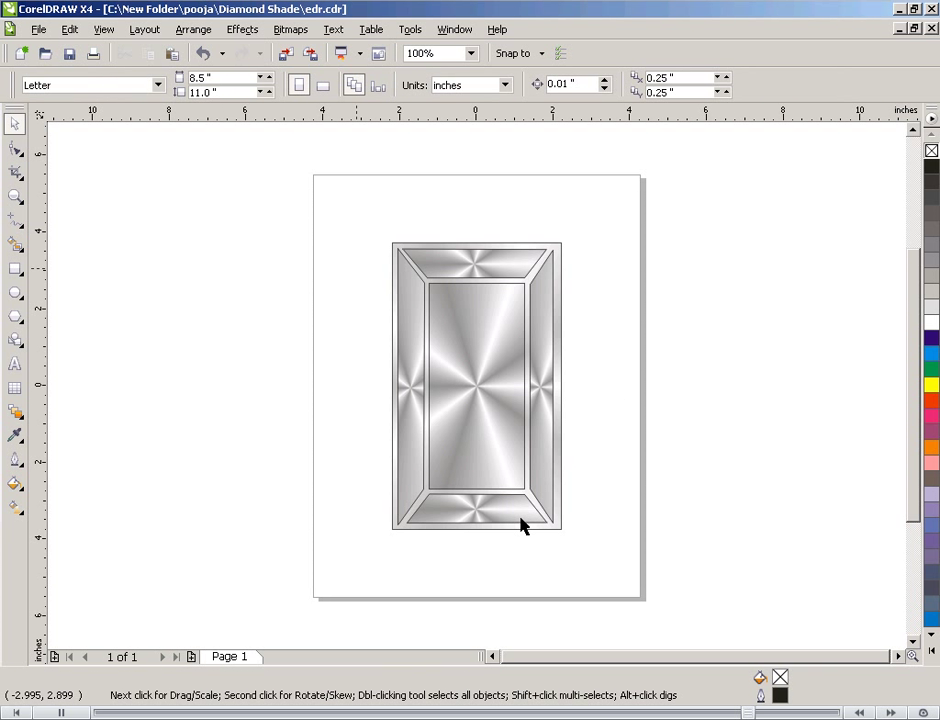
{"action": "key", "text": "ctrl+a"}
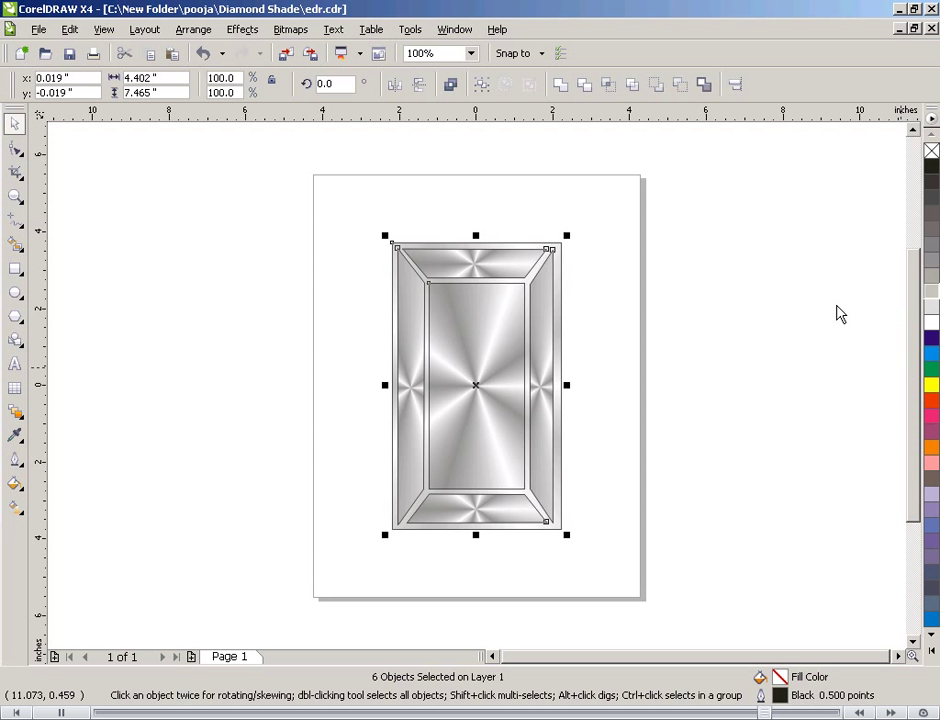
{"action": "right_click", "coordinate": [931, 291]}
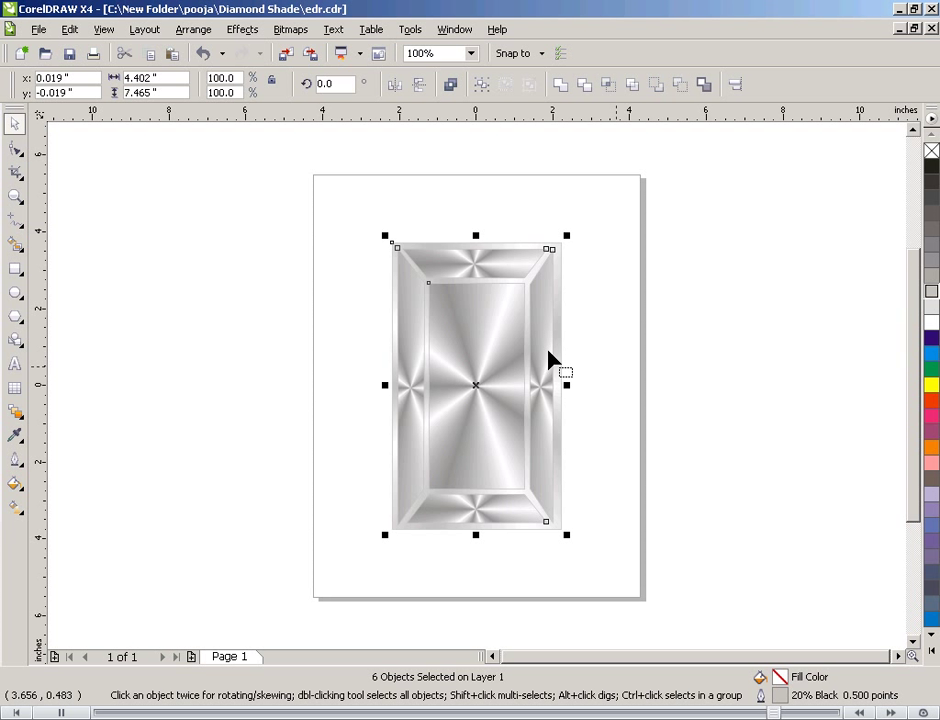
{"action": "key", "text": "F10"}
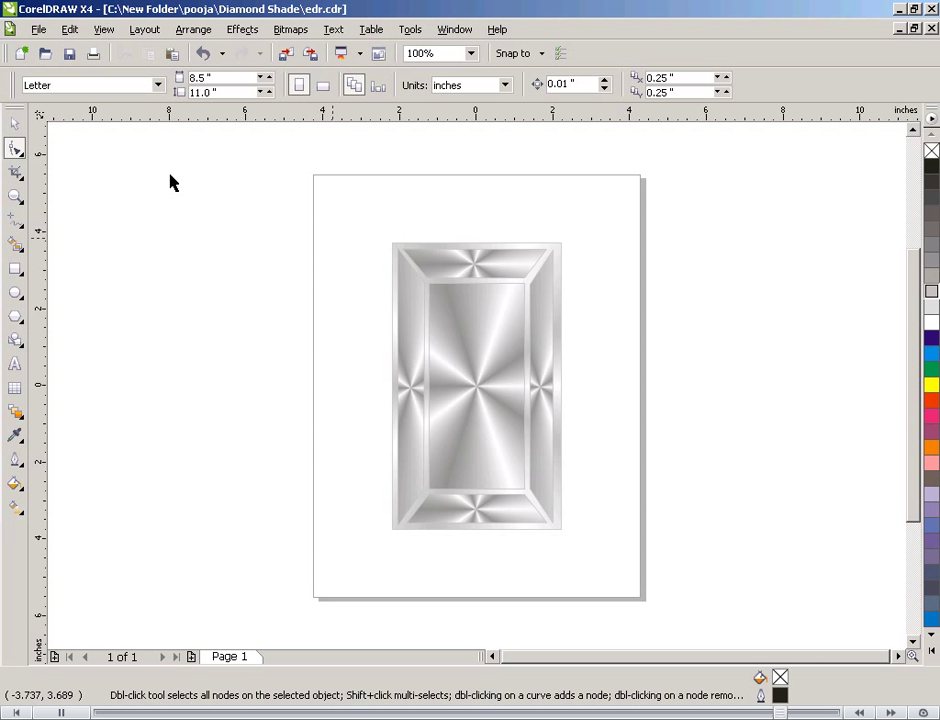
{"action": "key", "text": "space"}
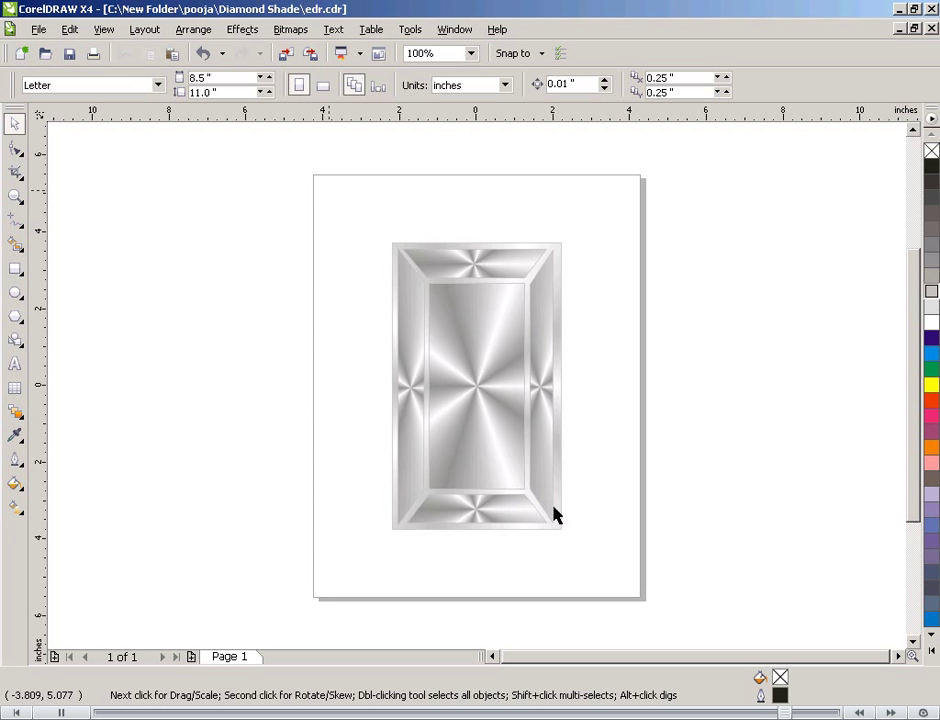
{"action": "key", "text": "ctrl+a"}
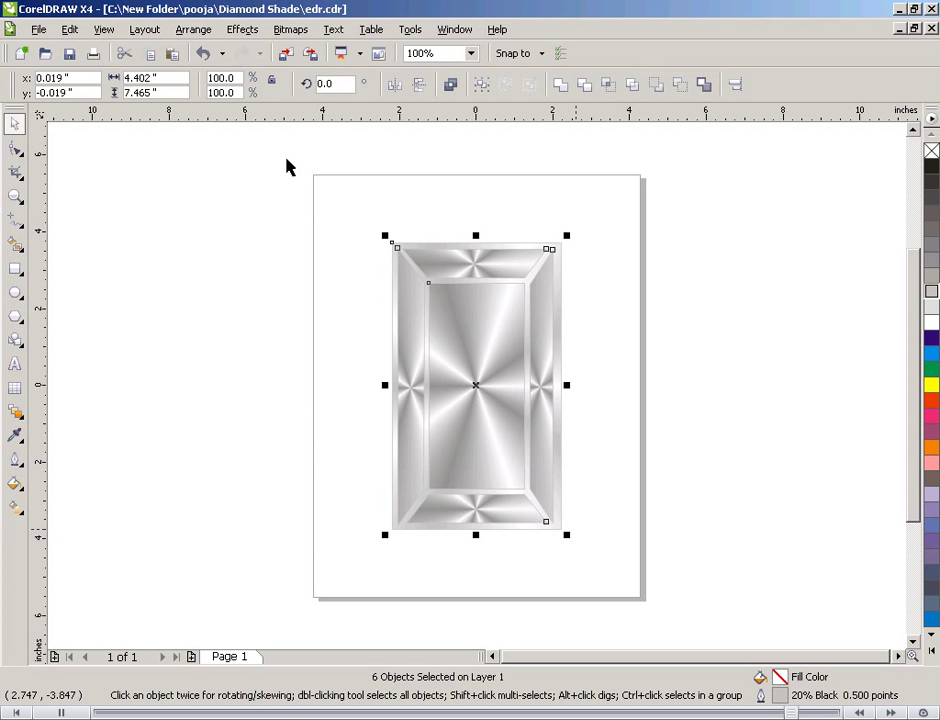
Group the six diamond pieces and set the page to 11 × 8.5 inch landscape
{"action": "left_click", "coordinate": [193, 30]}
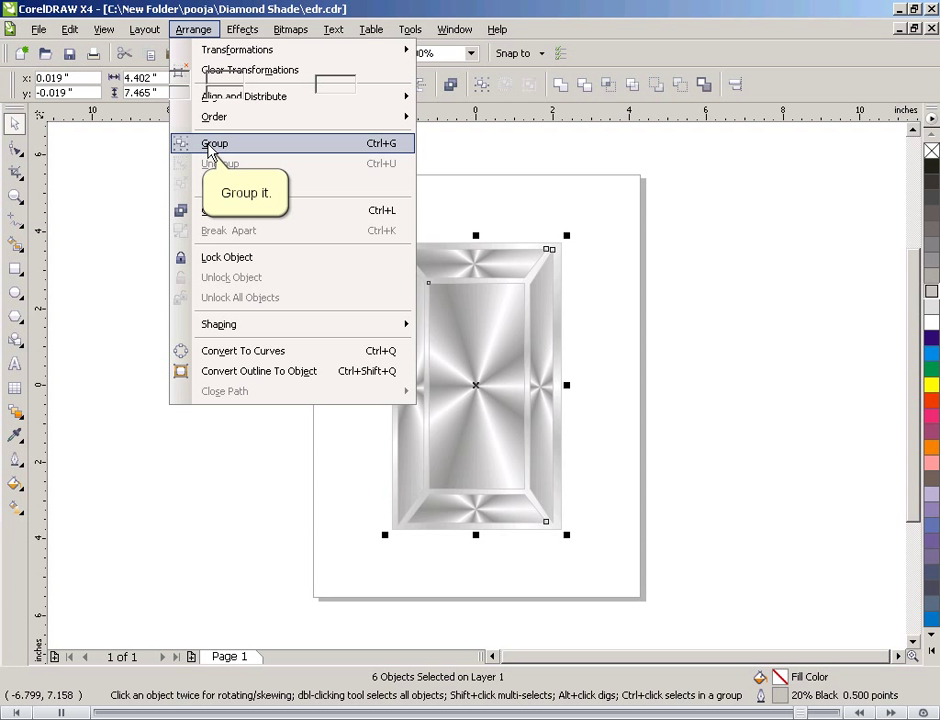
{"action": "key", "text": "Escape"}
{"action": "key", "text": "Escape"}
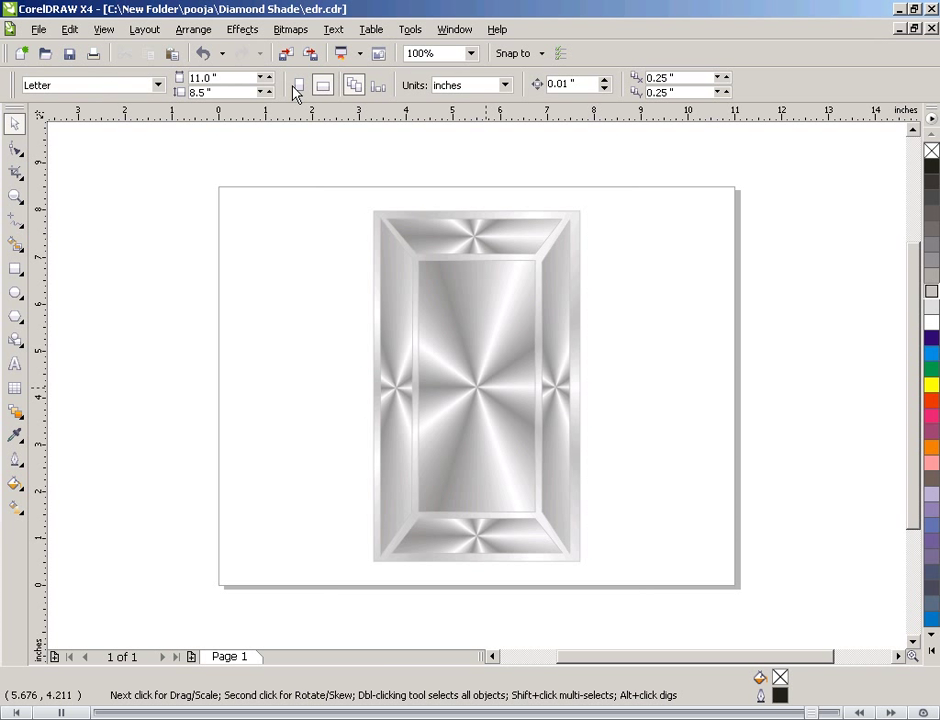
{"action": "left_click", "coordinate": [297, 87]}
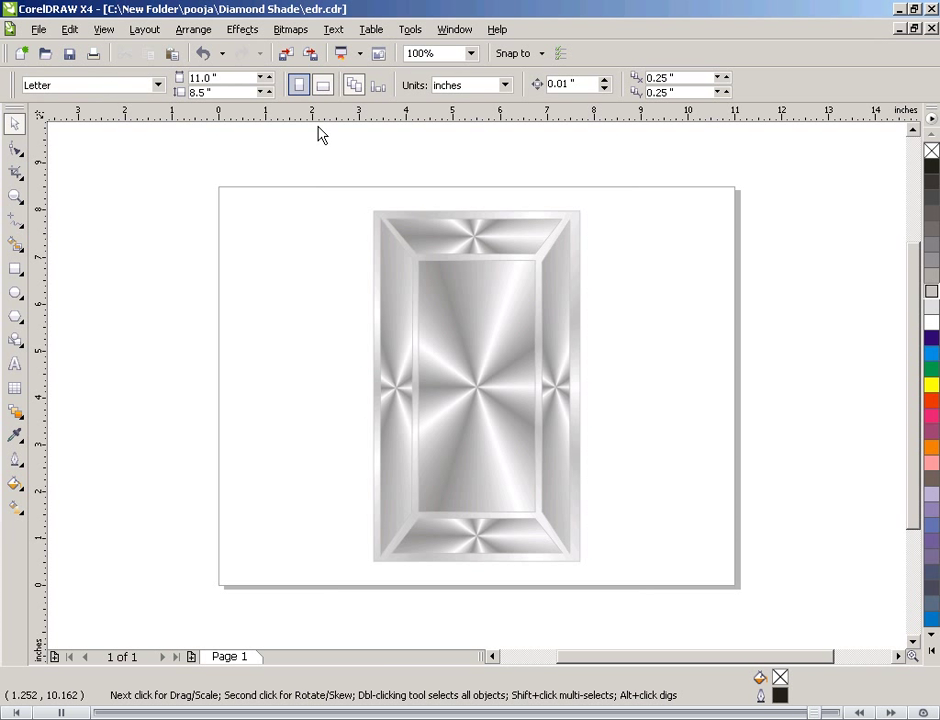